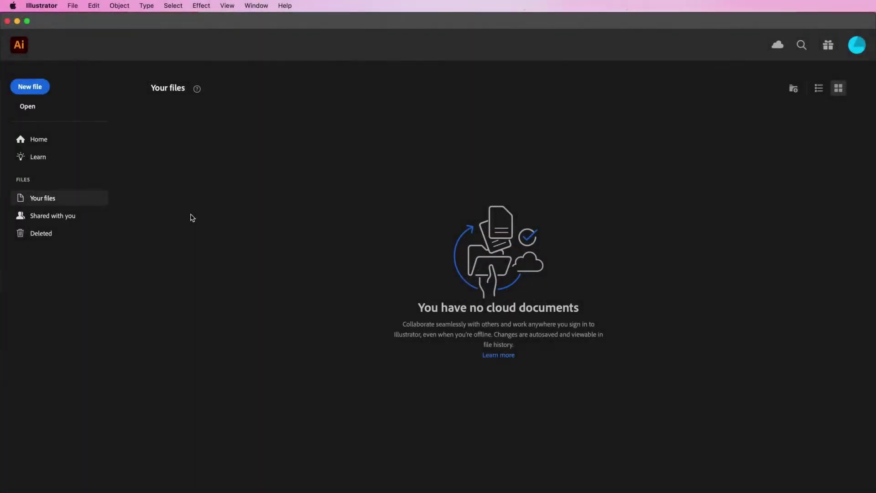
Step: Create a 10 x 10 in CMYK document and add the text "SNEAKER" on the artboard
left_click(41, 88)
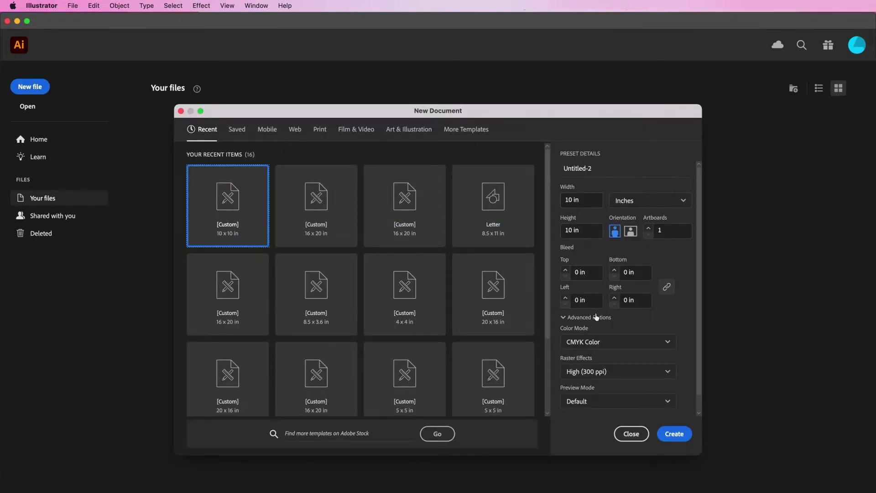
left_click(674, 434)
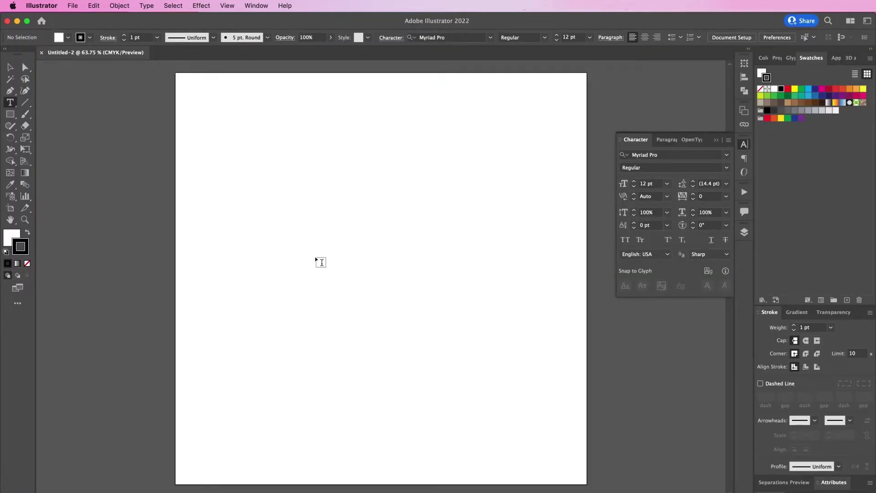
left_click(315, 258)
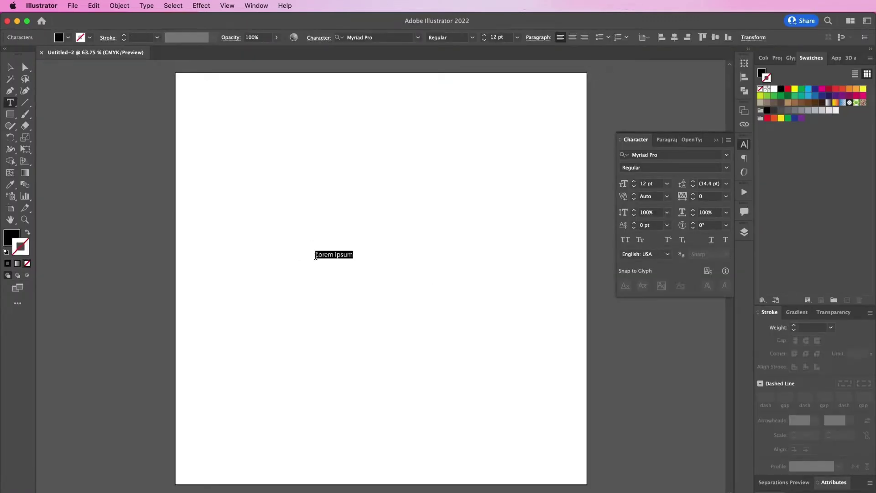
type("SNEAKER")
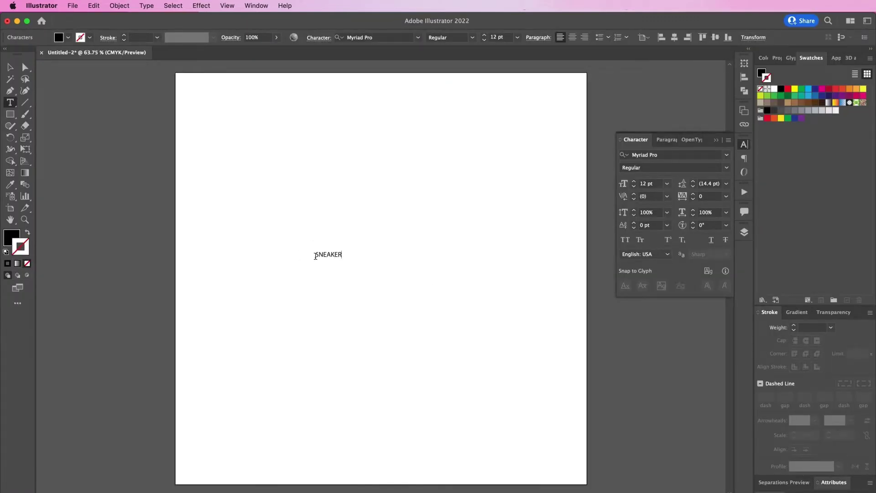
Step: Set the SNEAKER text to the SansBlackSmall font at 118 pt
double_click(316, 256)
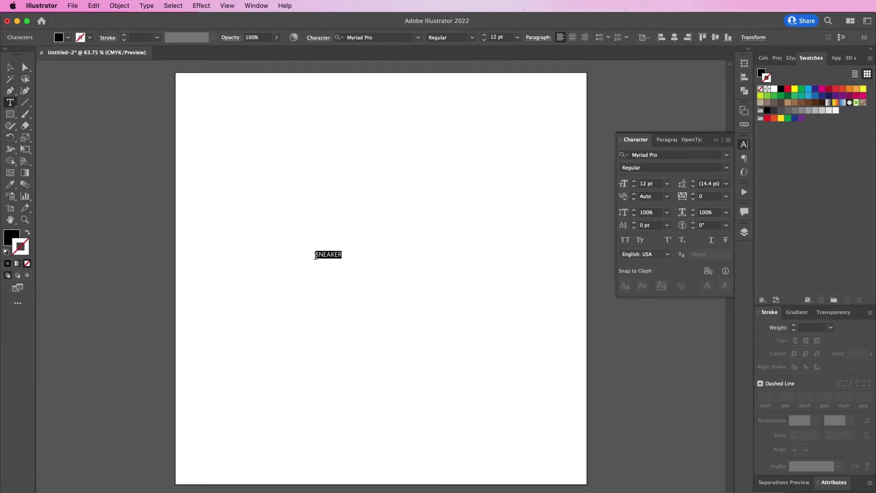
left_click(671, 155)
type("SANS")
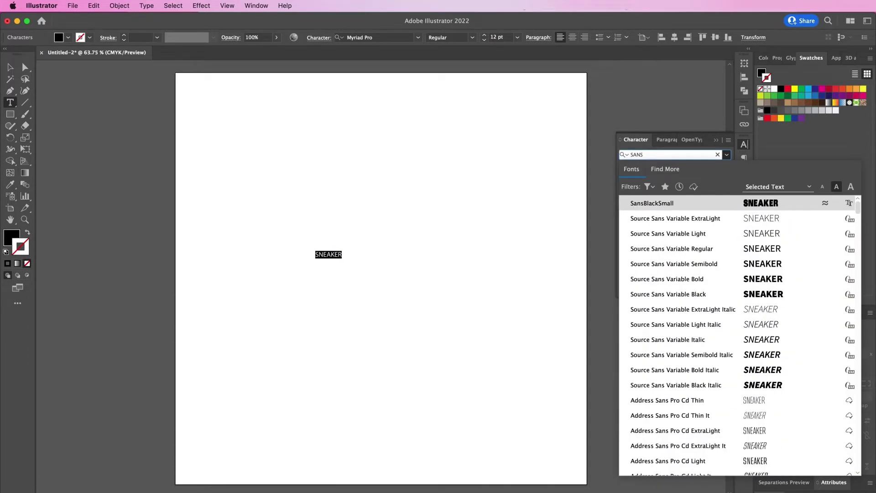
key("Return")
left_click(644, 184)
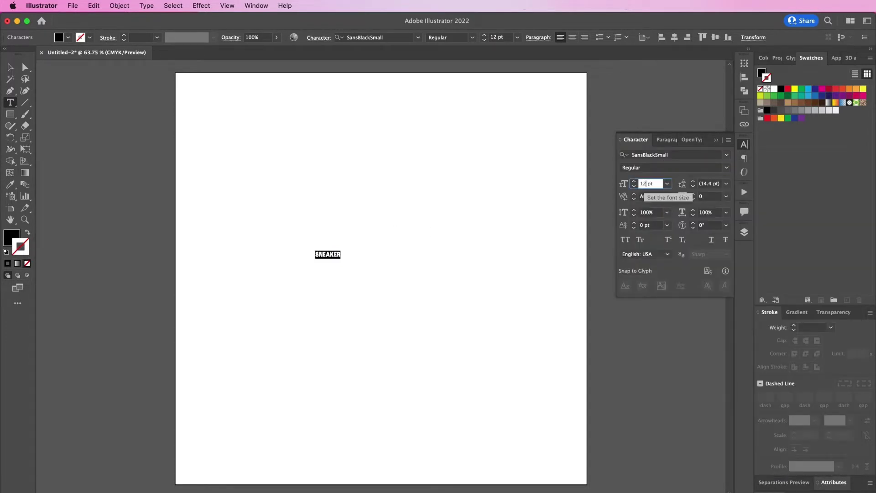
type("118")
key("Return")
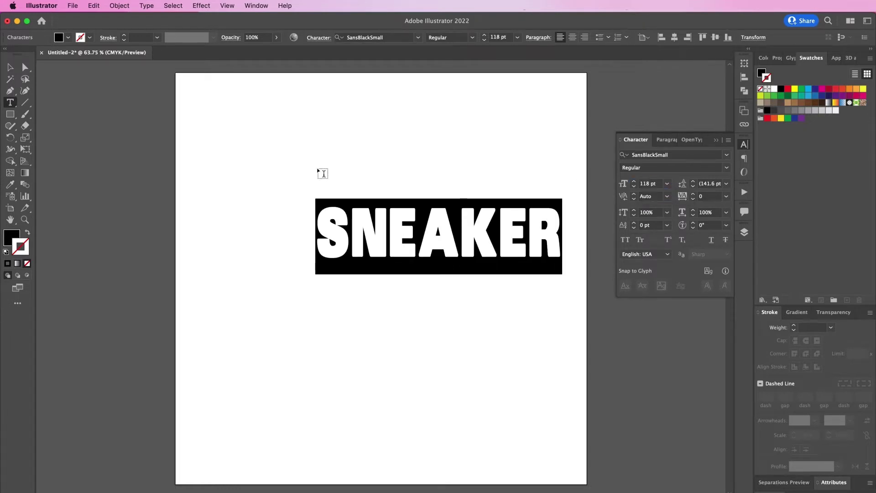
Step: Move the SNEAKER text to the middle of the artboard's width and deselect it
left_click(10, 67)
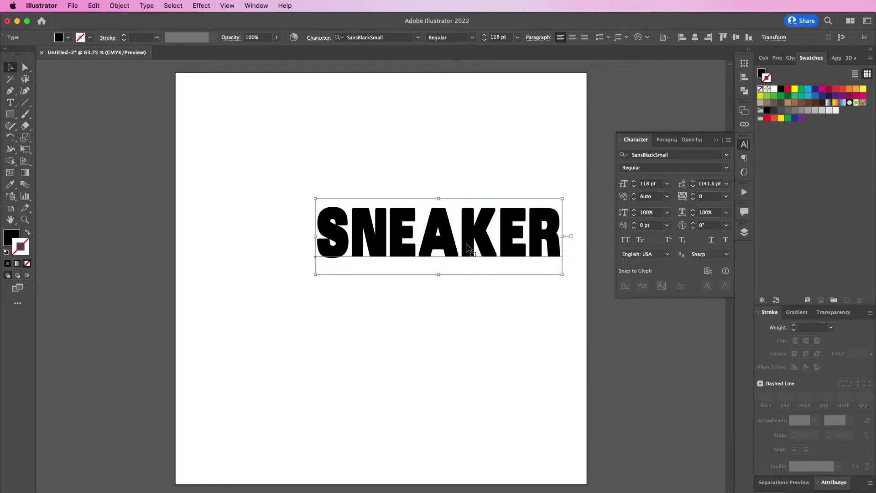
left_click_drag(468, 249, 416, 263)
left_click(309, 170)
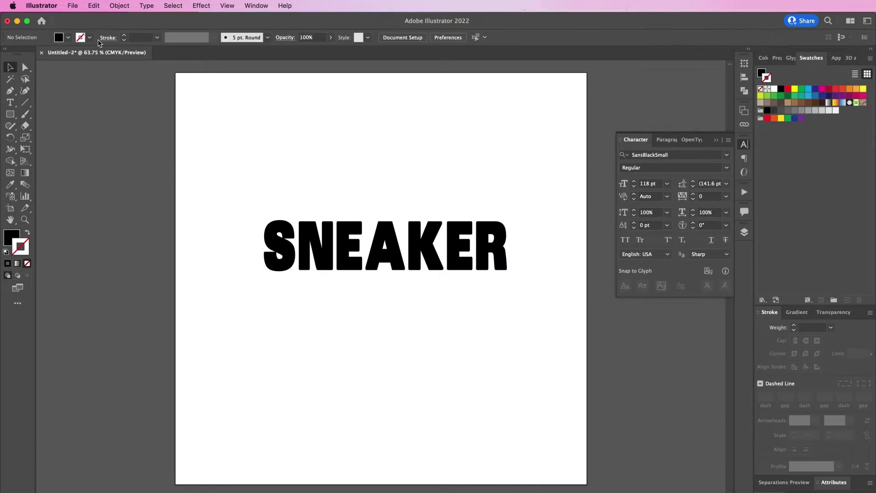
Step: Place the sneaker JPEG photo from the TutsAssets folder at the artboard's upper-left corner
left_click(72, 5)
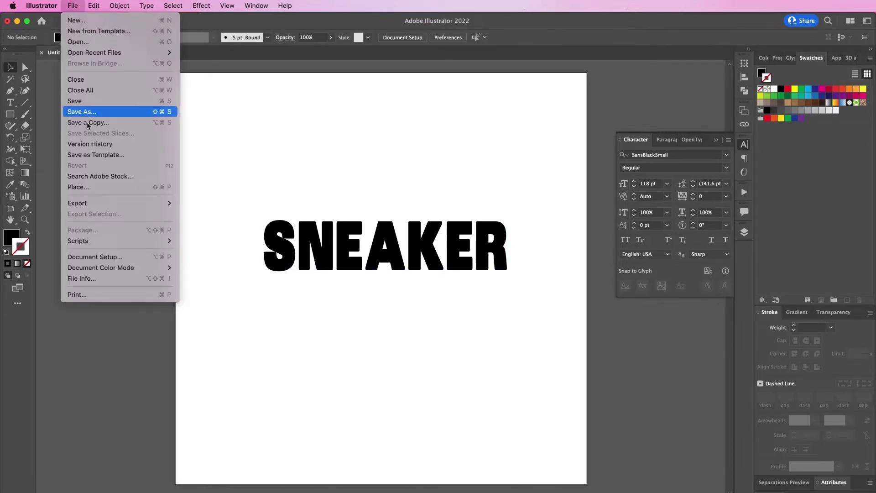
left_click(97, 187)
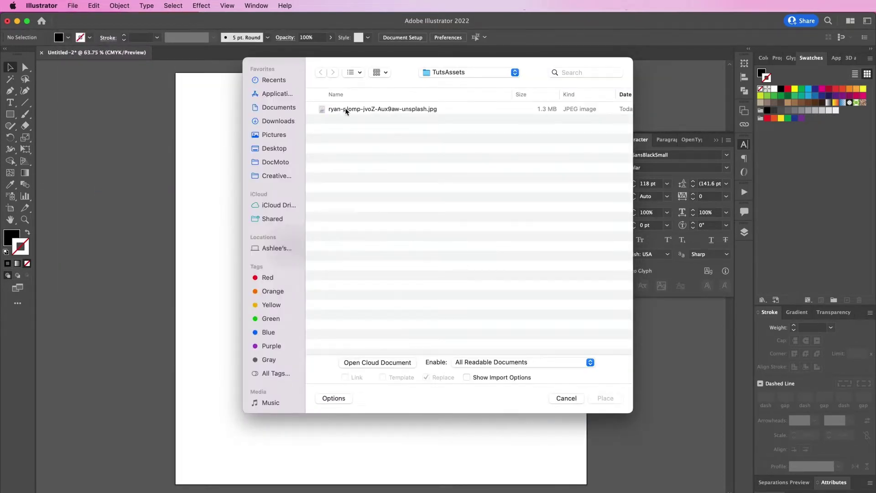
left_click(345, 109)
double_click(345, 109)
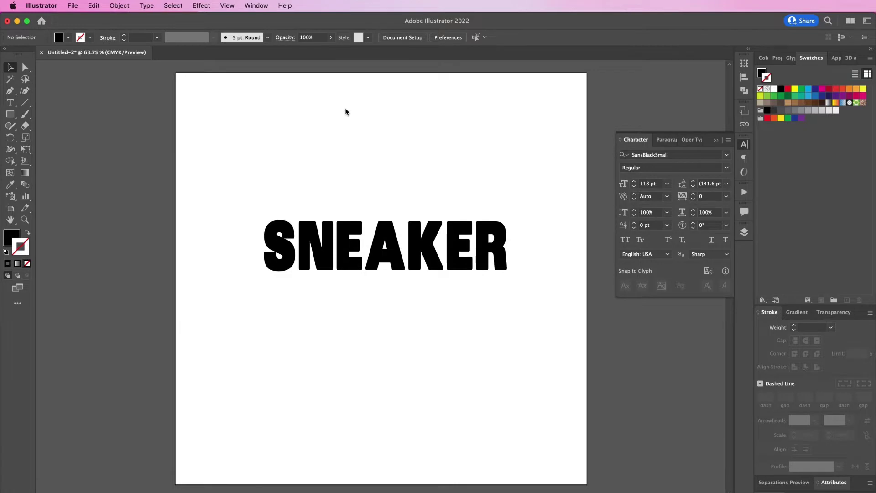
left_click(186, 81)
Step: Scale the oversized sneaker photo down to roughly the width of the artboard
key("super+minus")
key("super+minus")
key("super+minus")
key("super+minus")
key("super+minus")
key("super+minus")
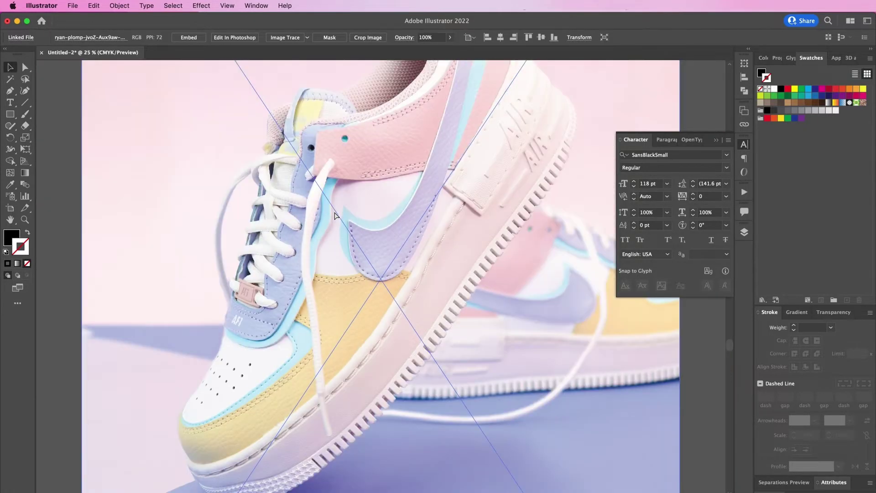
key("super+minus")
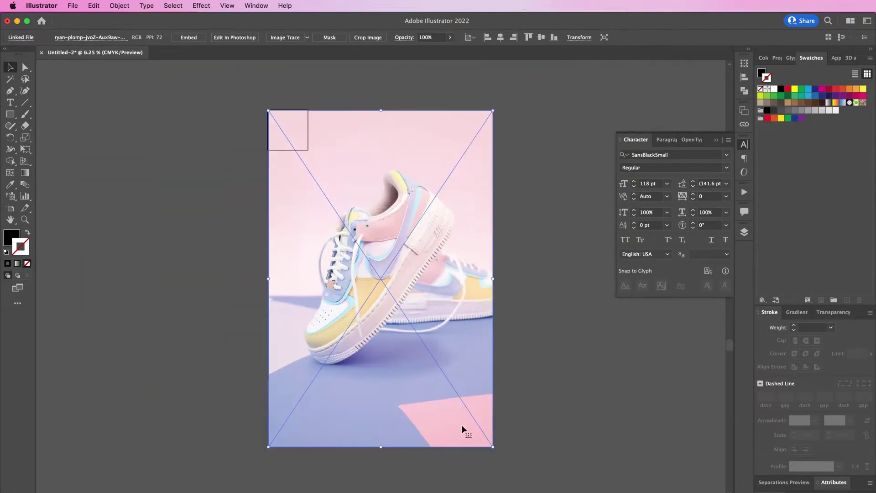
left_click_drag(492, 446, 309, 198)
Step: Rotate the photo clockwise until the front shoe's sole is level, and position the shoe across the artboard
key("super+plus")
key("super+plus")
key("super+plus")
key("super+plus")
key("super+plus")
key("super+plus")
key("super+plus")
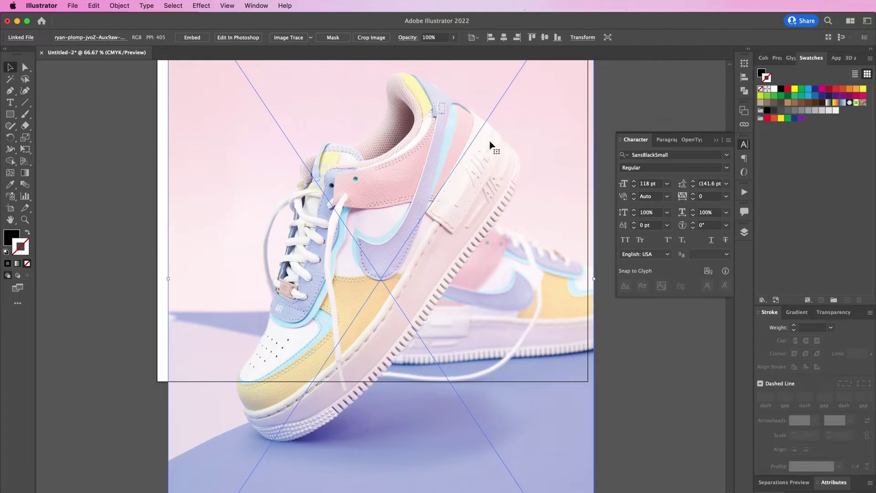
scroll(598, 104, "up", 5)
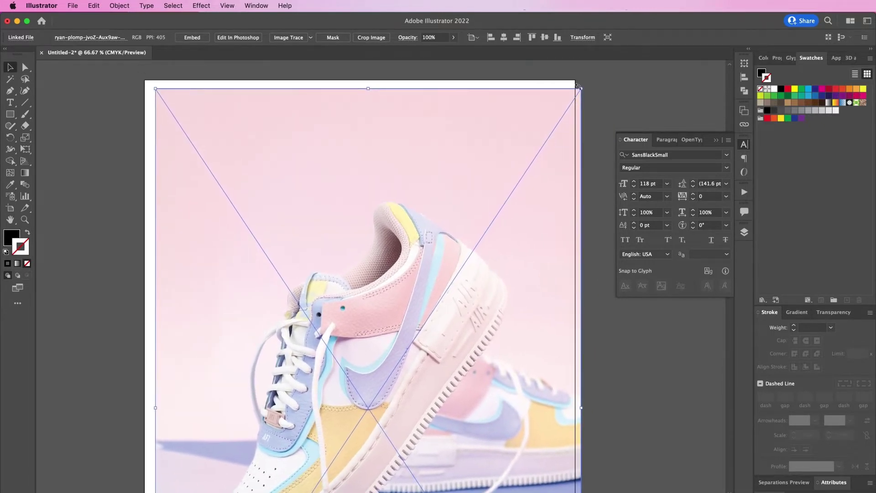
left_click_drag(588, 87, 688, 368)
left_click_drag(477, 420, 483, 327)
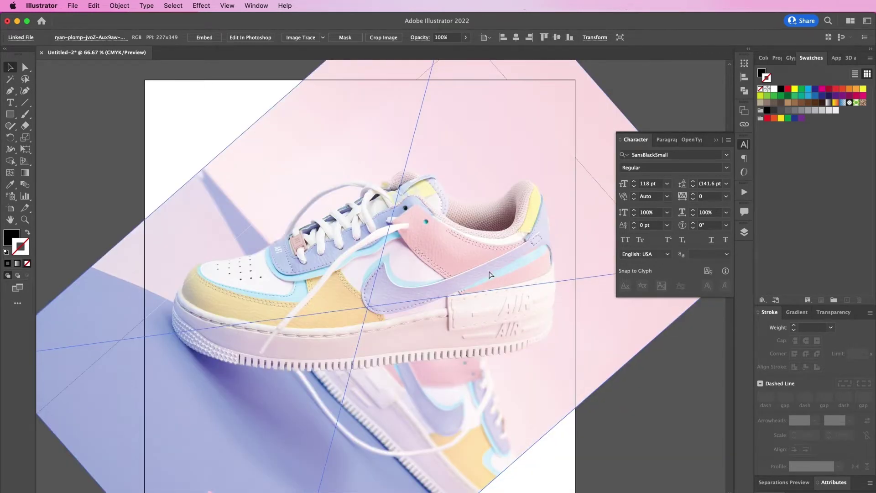
Step: Send the sneaker photo behind the text and lock it in Layer 1
key("super+shift+bracketleft")
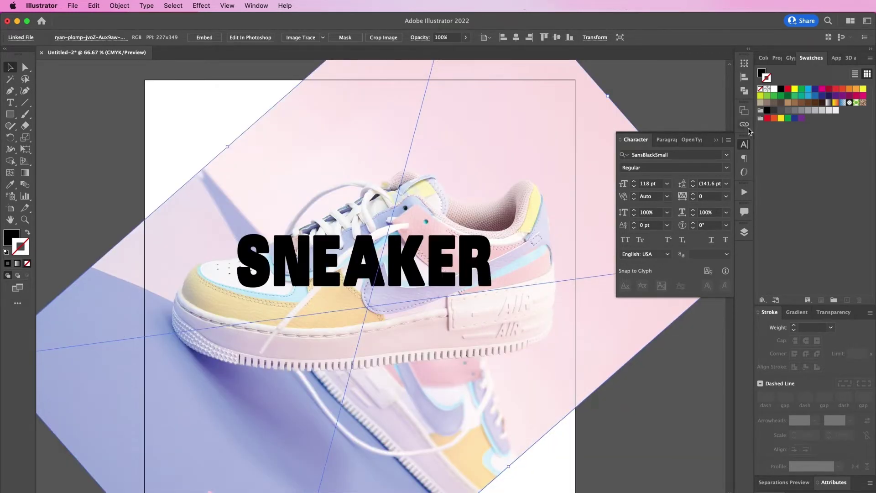
left_click(745, 234)
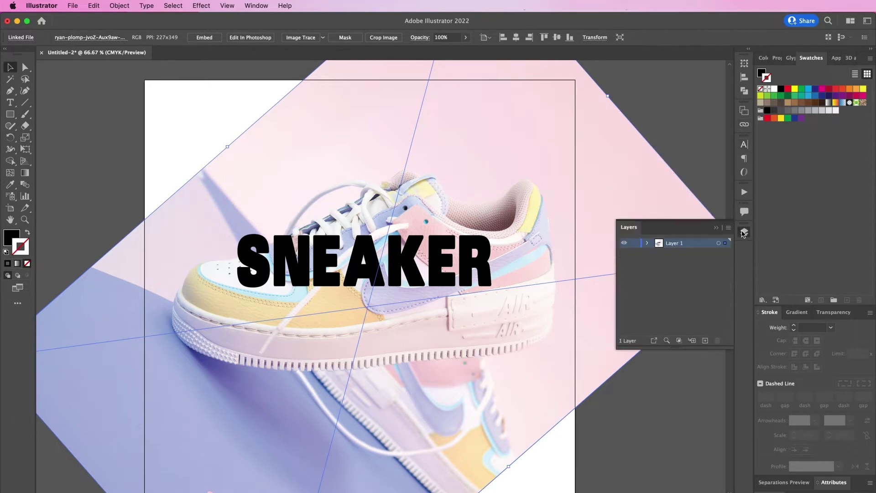
left_click(647, 243)
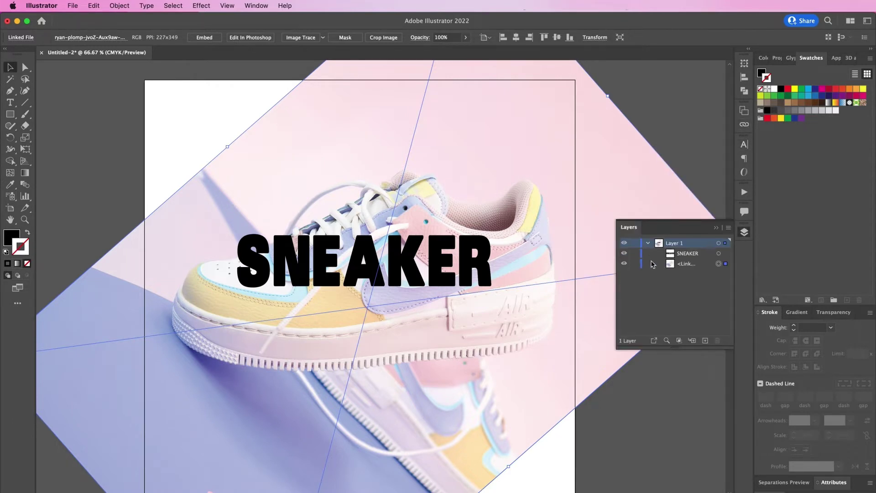
left_click(635, 264)
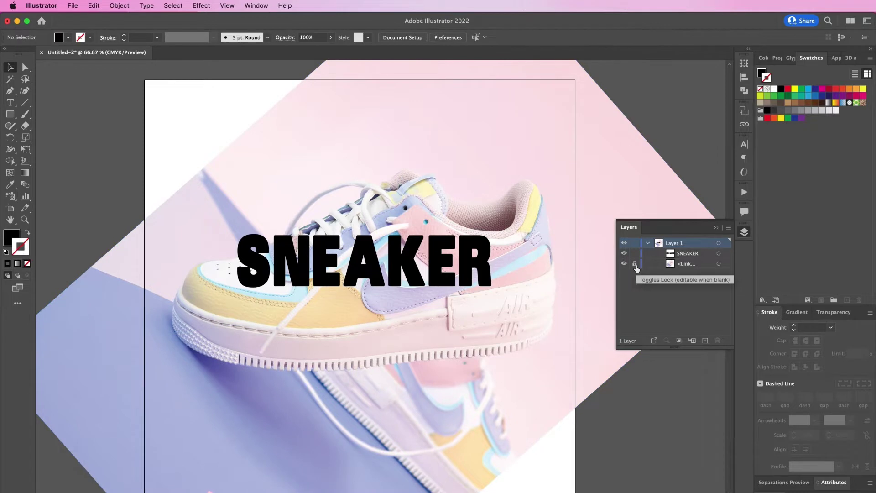
Step: Move the SNEAKER text down over the lower shoe and apply an Envelope Mesh with 3 rows and 3 columns
left_click(410, 279)
left_click_drag(410, 279, 411, 323)
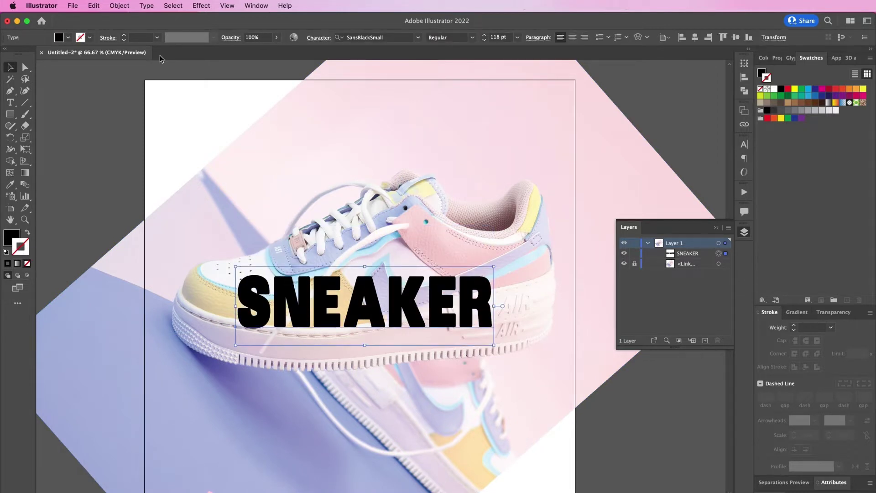
left_click(119, 6)
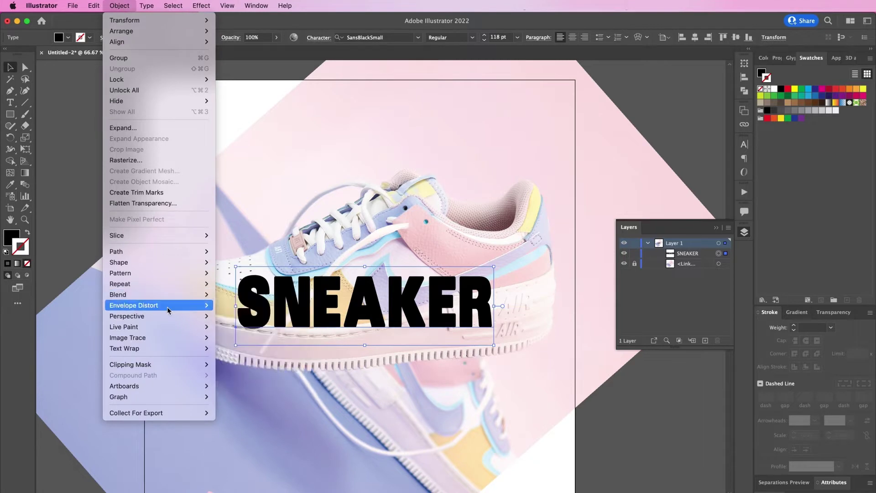
mouse_move(168, 310)
left_click(236, 316)
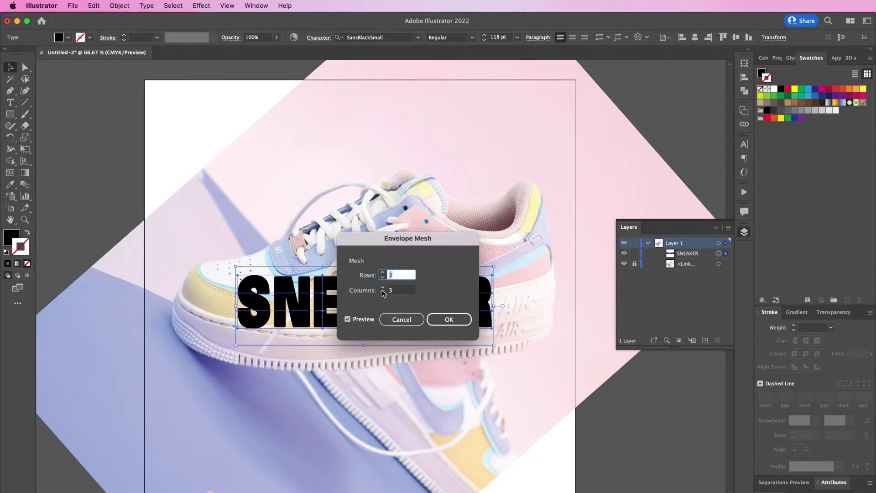
left_click(449, 319)
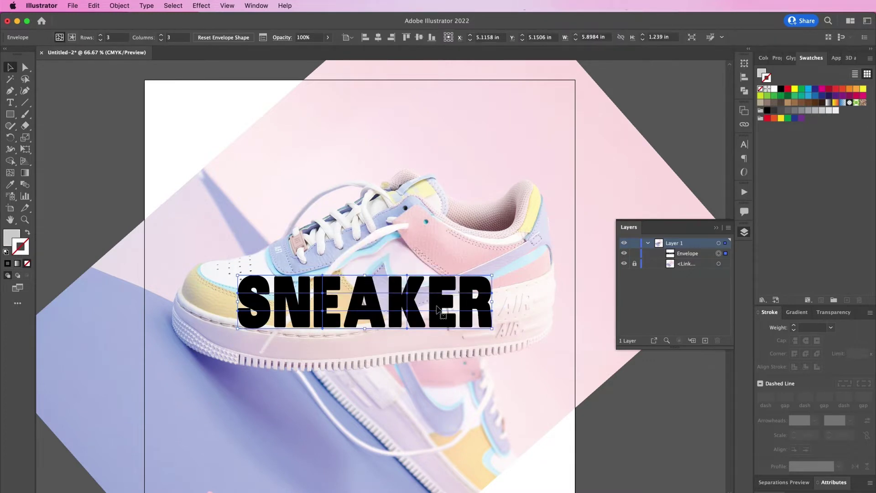
Step: Enlarge the text envelope to span the shoe from toe to heel, about 8.7 in wide and 1.8 in high
left_click_drag(238, 275, 176, 239)
left_click_drag(493, 329, 553, 365)
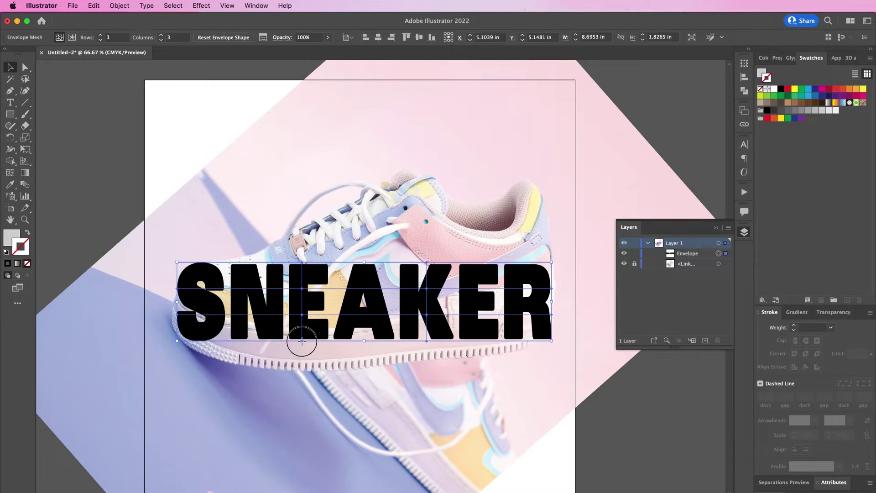
Step: Pull the bottom mesh point under the first E down to the sole and curve the edge beneath the S along the toe
left_click_drag(301, 344, 302, 368)
left_click(25, 68)
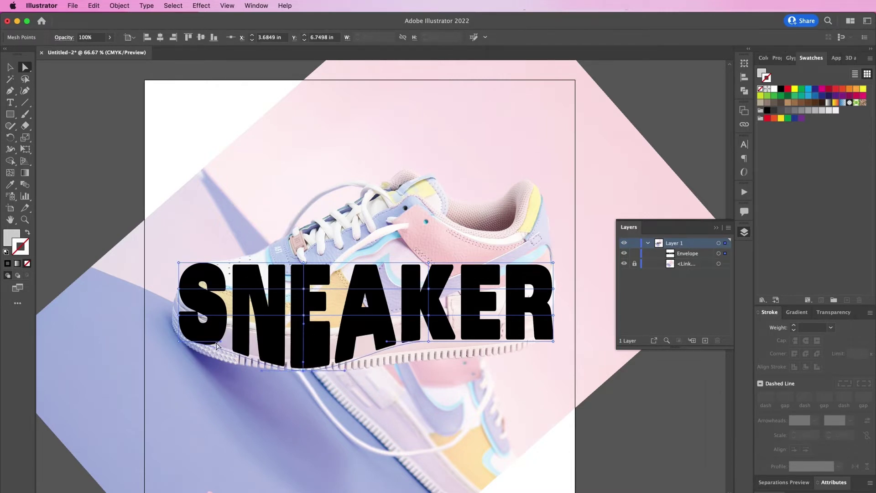
left_click_drag(220, 342, 206, 356)
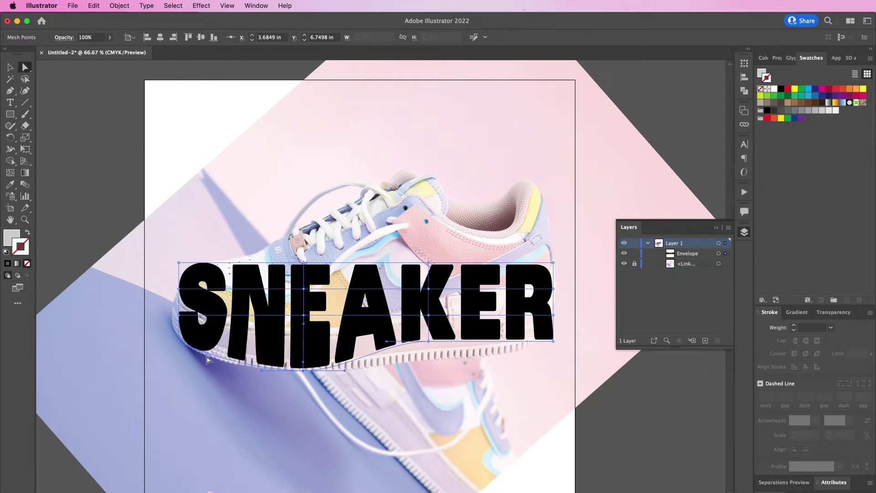
left_click(202, 359)
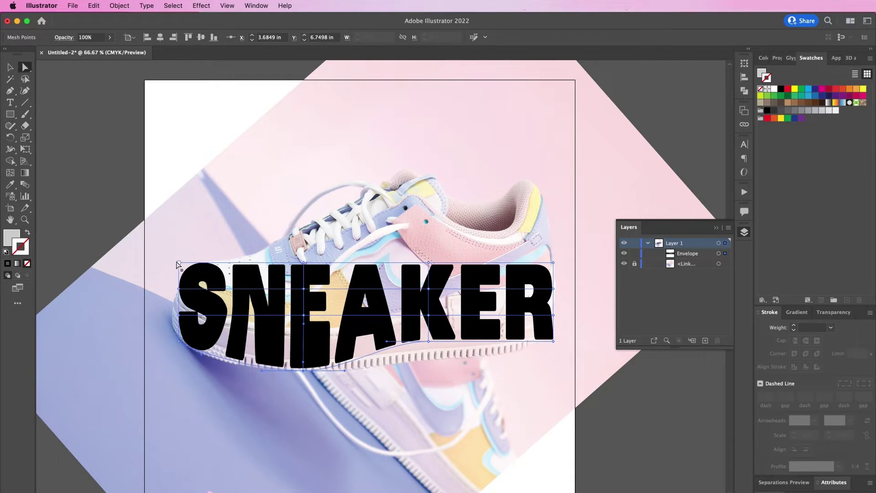
Step: Reshape the envelope's upper-left corner and left edge around the S to follow the shoe's toe
left_click(178, 263)
left_click_drag(179, 262, 192, 258)
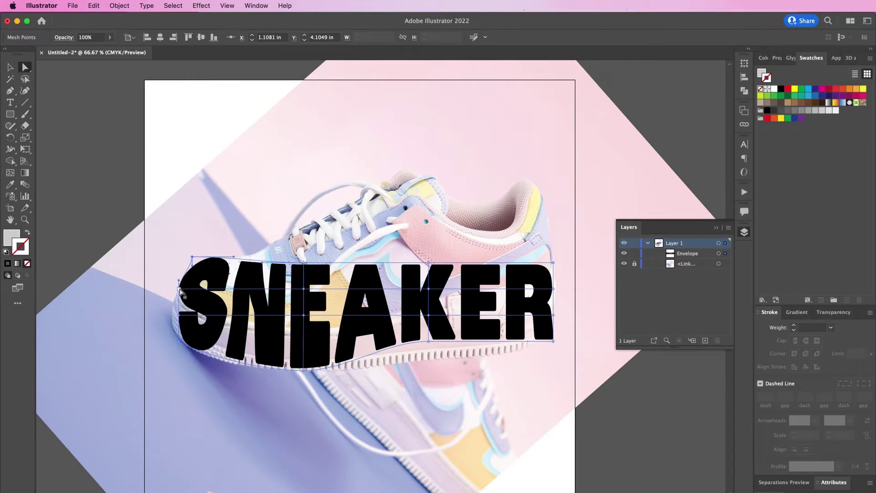
left_click_drag(179, 289, 183, 291)
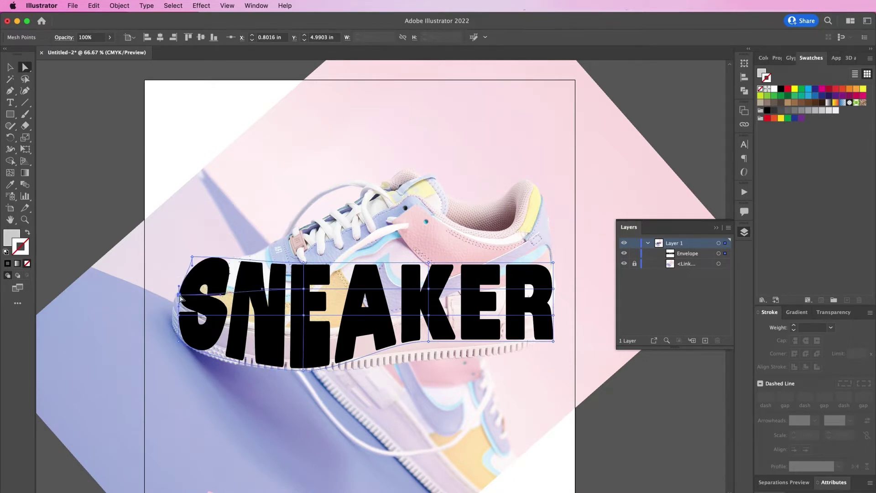
left_click(192, 257)
left_click_drag(234, 260, 254, 257)
Step: Raise the mesh's top edge to follow the laces and collar, and shift its right-edge points up to fit the heel
left_click_drag(553, 263, 550, 230)
left_click_drag(553, 289, 552, 269)
left_click_drag(553, 342, 553, 323)
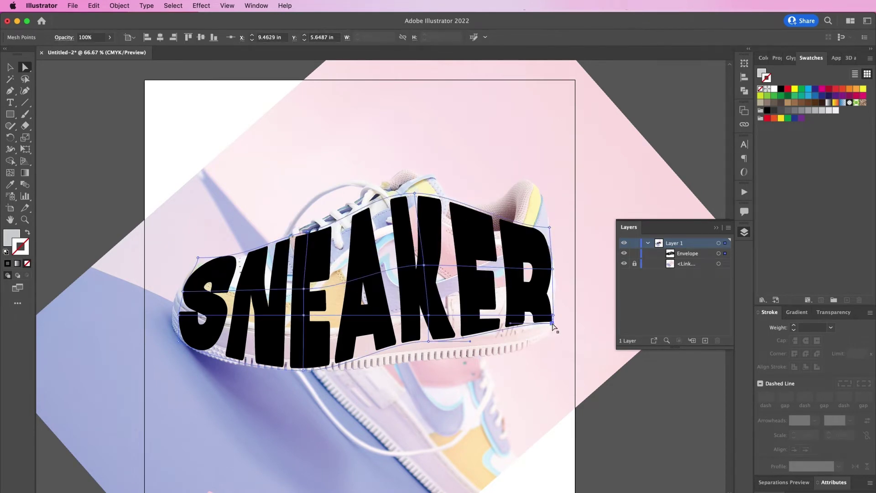
Step: Adjust the inner and bottom mesh points through the K and R so the letters follow the shoe's curve and heel sole
left_click_drag(429, 315, 428, 299)
left_click_drag(553, 315, 553, 293)
left_click_drag(424, 265, 423, 258)
left_click_drag(429, 340, 423, 342)
left_click_drag(464, 341, 472, 328)
left_click_drag(552, 323, 551, 330)
Step: Refine the upper inner mesh line at the S by adjusting its handle and left-edge point near the toe
left_click(304, 288)
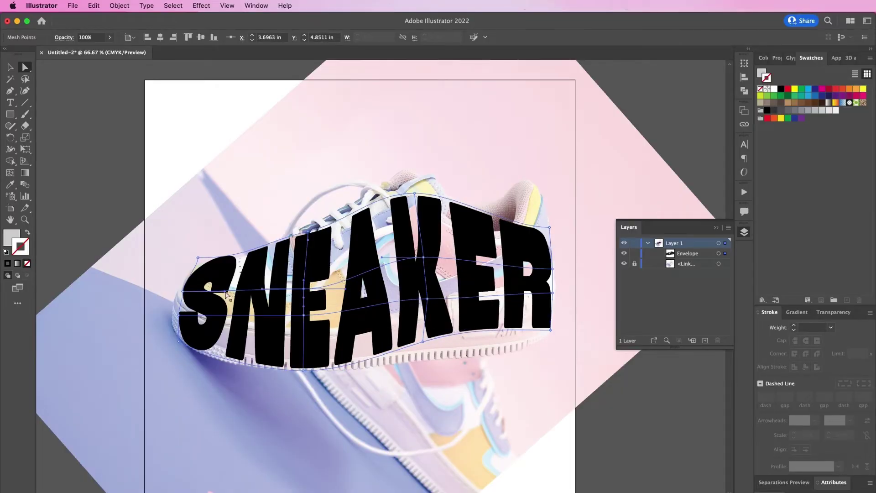
left_click_drag(225, 291, 237, 292)
left_click_drag(182, 291, 185, 301)
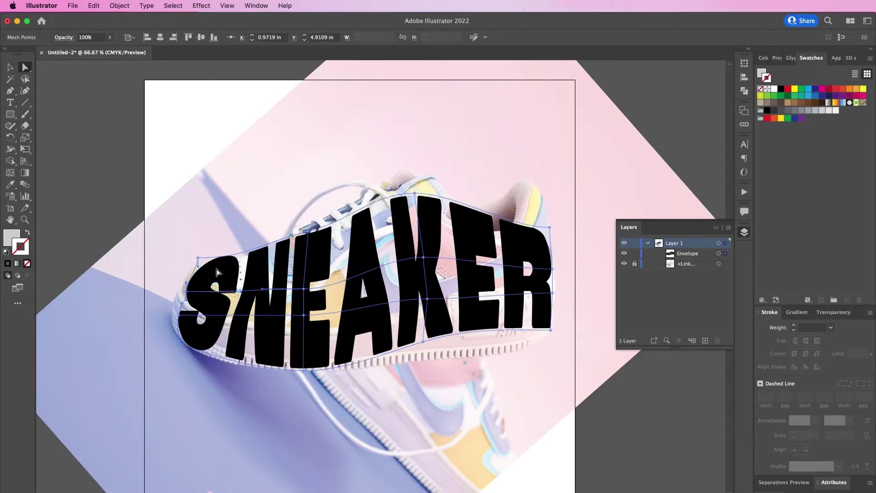
Step: Lower the envelope's upper-left corner and flatten the top-edge curve over the S to hug the shoe's toe
left_click_drag(308, 232, 256, 257)
left_click_drag(198, 258, 193, 265)
left_click(178, 316)
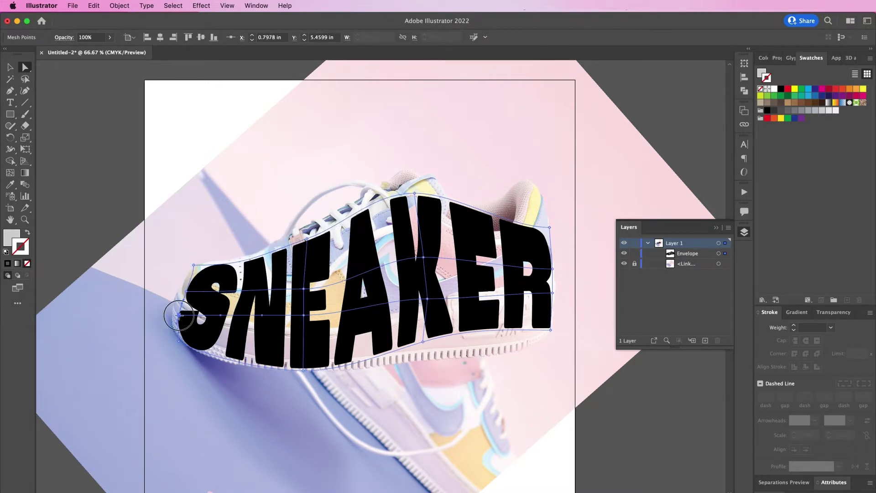
Step: Slant the mesh column through the first E by shifting its bottom and inner points left and refining its top point and handle
left_click_drag(303, 370, 289, 368)
left_click_drag(303, 315, 302, 279)
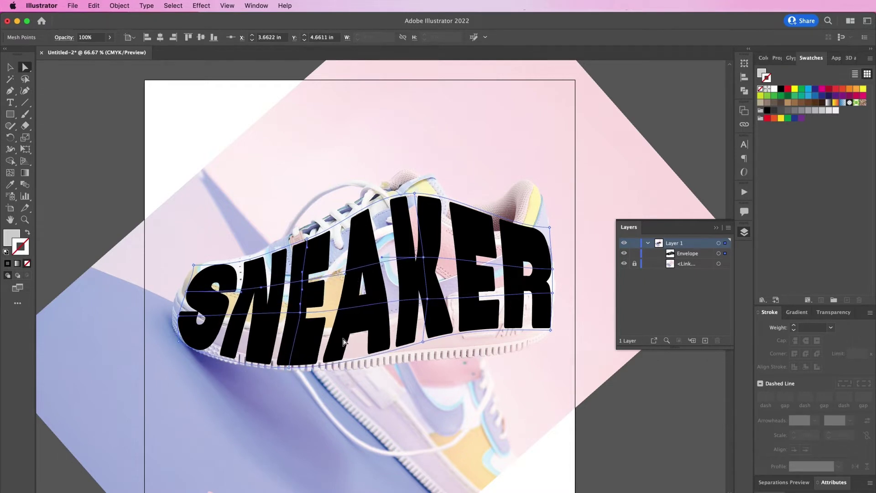
left_click_drag(307, 239, 307, 237)
left_click_drag(259, 255, 242, 266)
left_click_drag(307, 238, 309, 238)
left_click_drag(302, 281, 303, 283)
left_click_drag(300, 312, 296, 314)
Step: Raise the top-edge point above the first E toward the laces and adjust the upper inner line's handles near the N and A
left_click(310, 238)
left_click_drag(309, 238, 313, 230)
left_click(186, 291)
left_click_drag(267, 288, 241, 291)
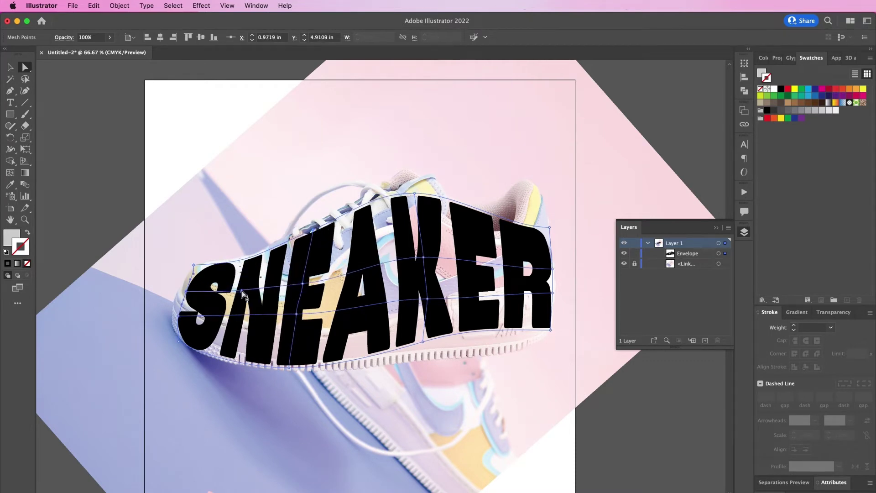
left_click(424, 258)
left_click_drag(344, 279, 340, 278)
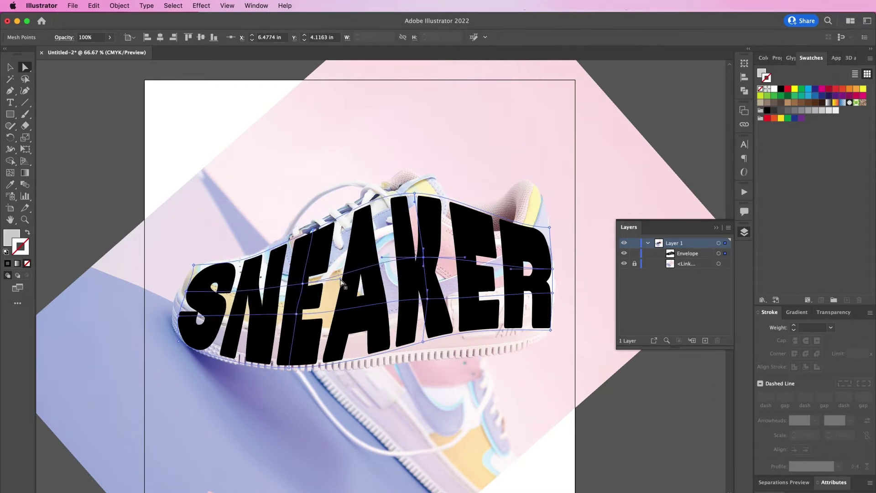
Step: Expand the warped SNEAKER envelope into editable shapes with Object and Fill enabled
key("v")
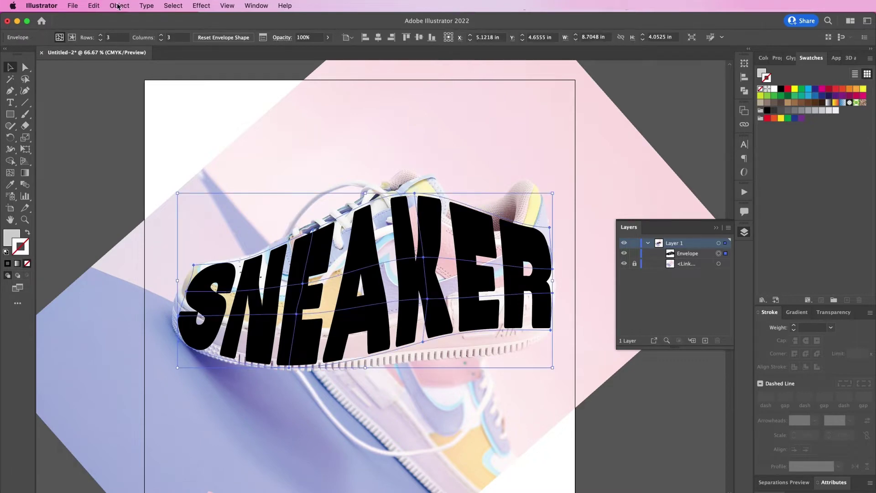
left_click(119, 5)
left_click(150, 127)
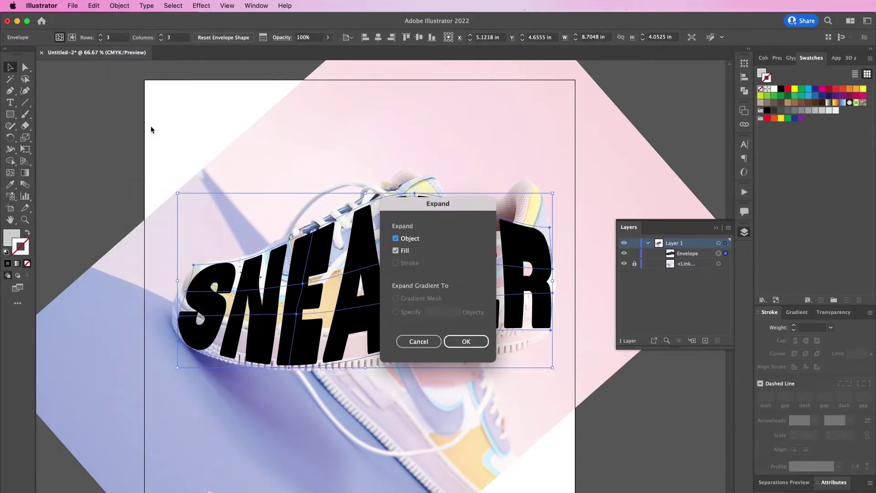
key("Return")
Step: Cut the middle letters E, A and K out of the expanded group and paste them in place as separate shapes
double_click(313, 333)
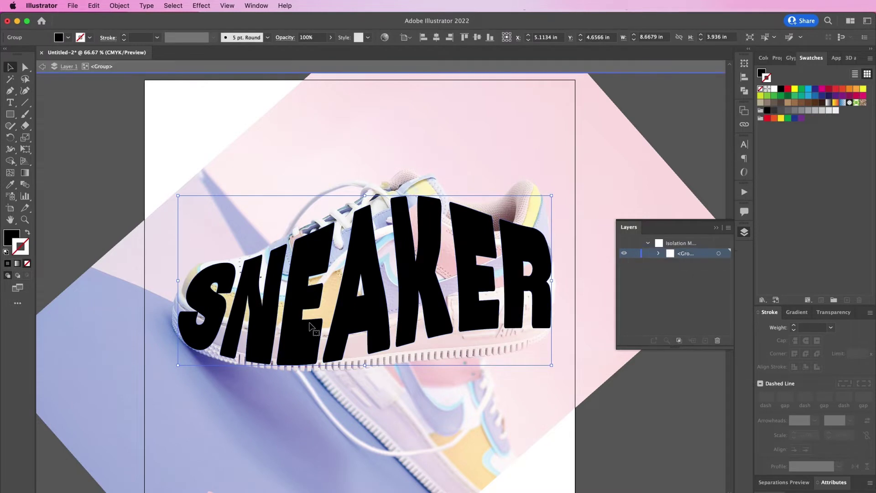
double_click(313, 333)
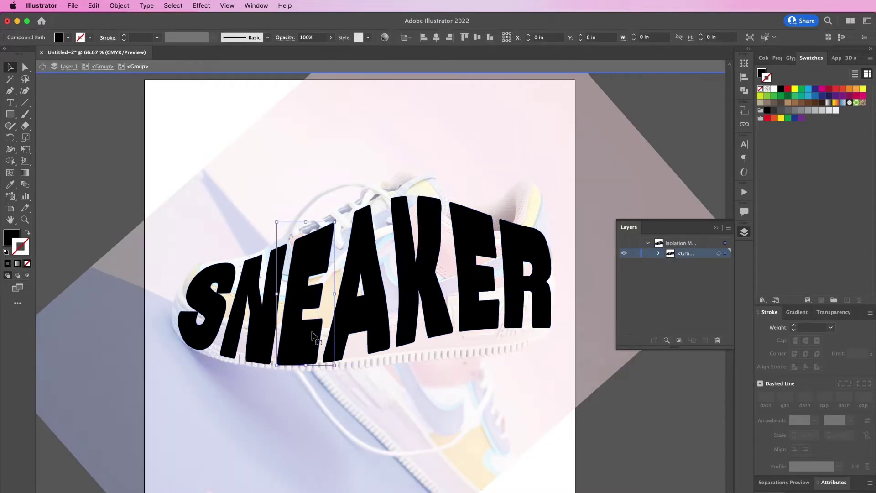
left_click(365, 326, "shift")
left_click(426, 301, "shift")
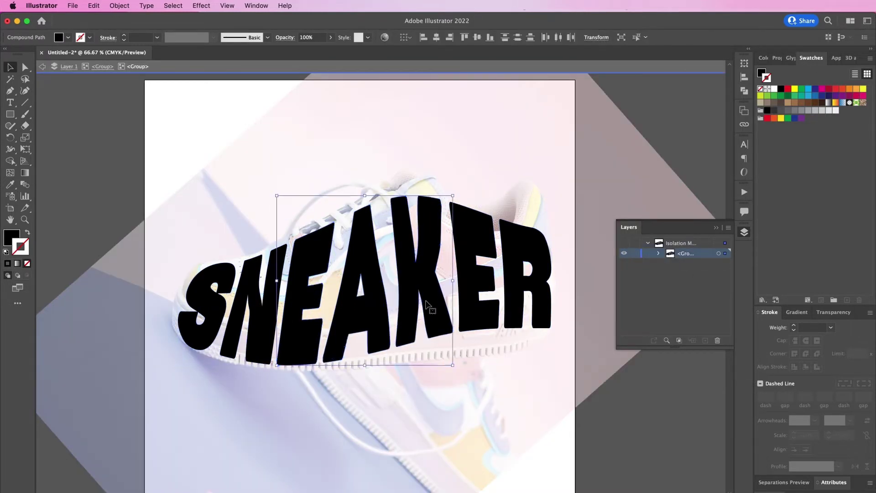
key("Delete")
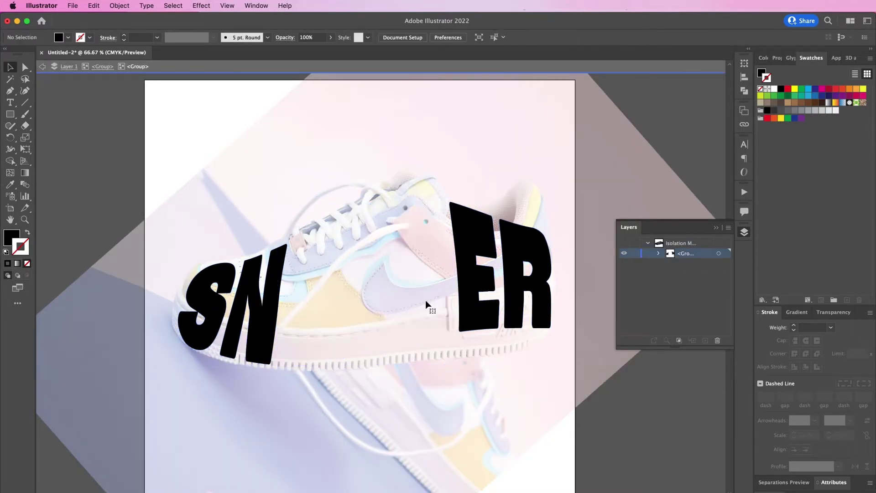
double_click(97, 160)
left_click(93, 5)
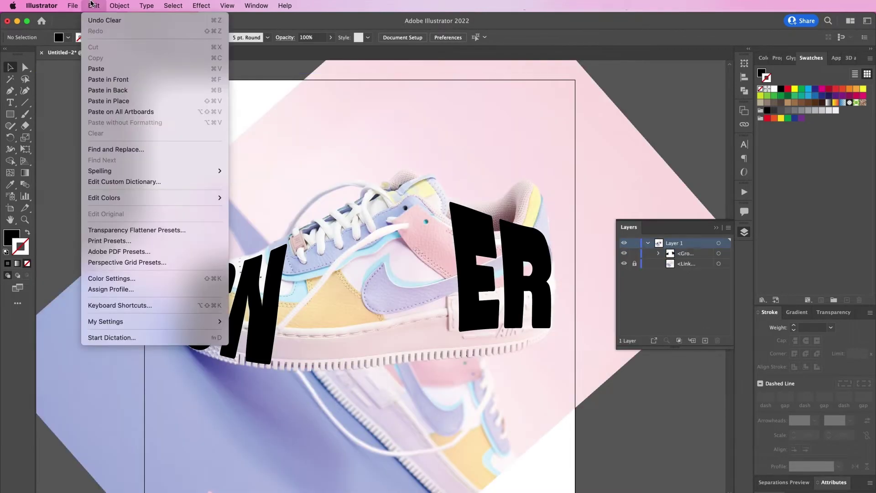
left_click(113, 102)
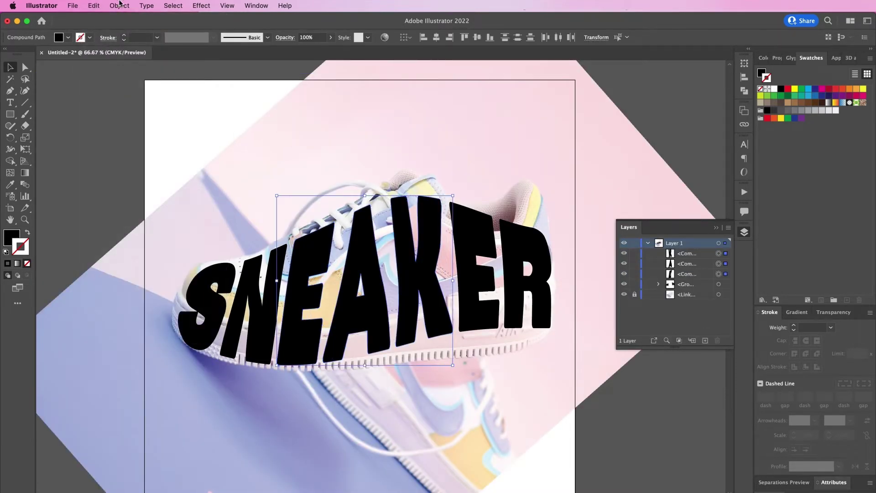
Step: Apply an envelope mesh with 2 rows and 2 columns to the letters E, A and K
left_click(120, 5)
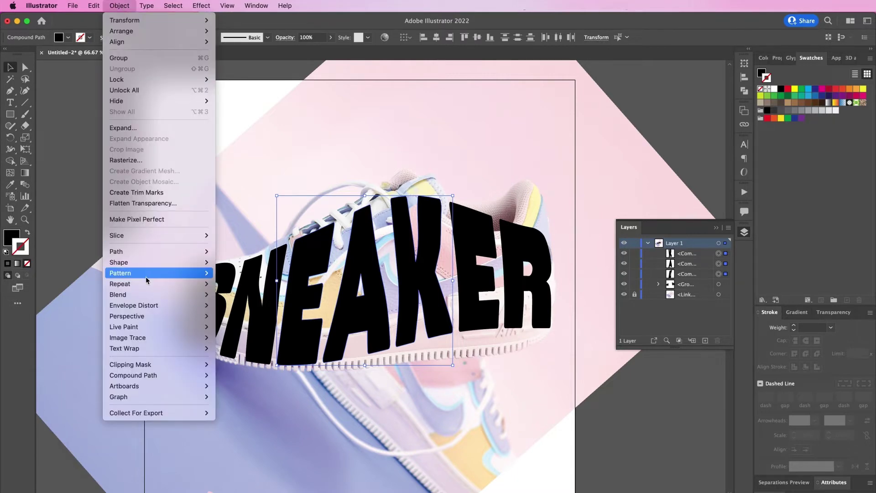
mouse_move(151, 306)
left_click(247, 316)
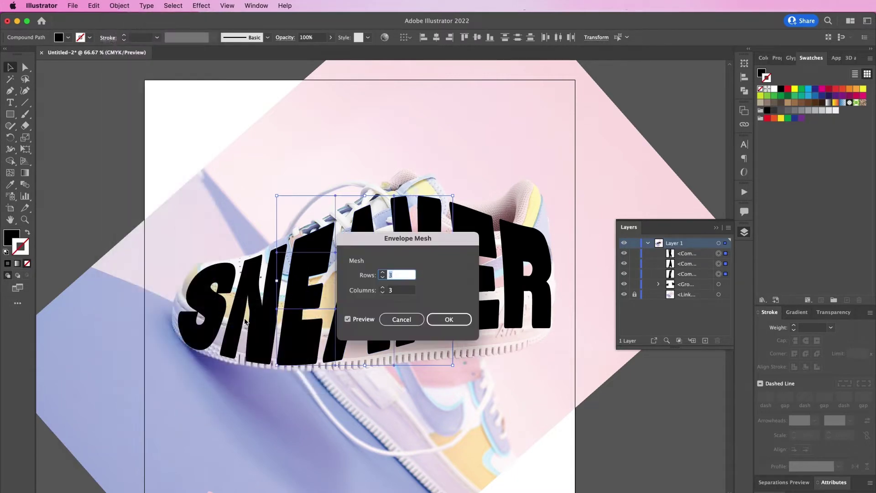
left_click(383, 277)
left_click(382, 294)
left_click(449, 319)
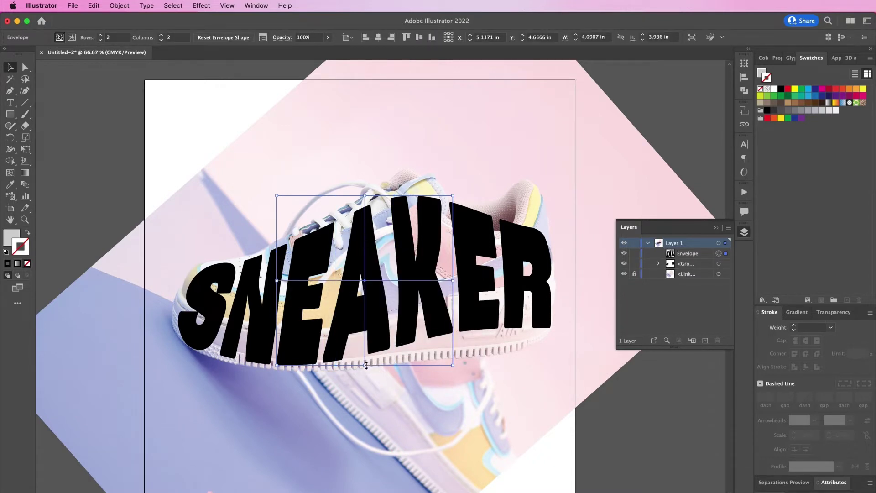
Step: Pull up the bottom of the E-A-K envelope to shorten the letters and shift its upper-left corner slightly inward
left_click(24, 68)
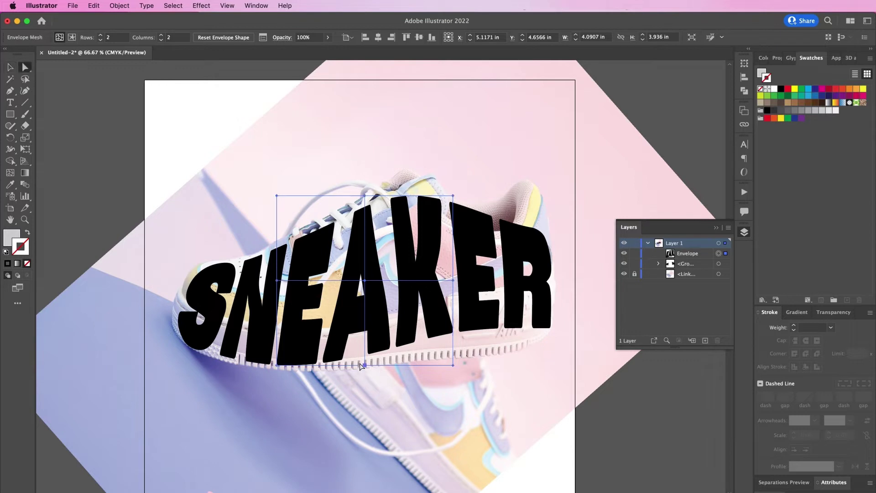
left_click(365, 366)
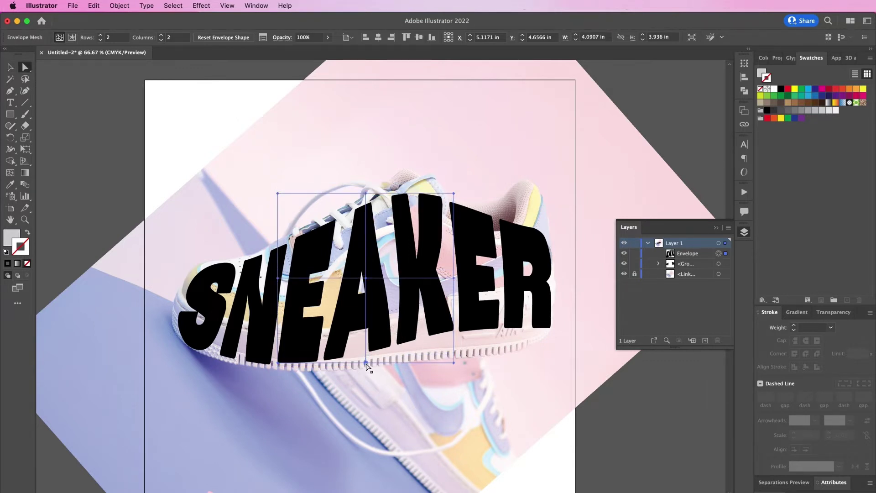
left_click_drag(365, 365, 422, 246)
left_click_drag(277, 196, 285, 209)
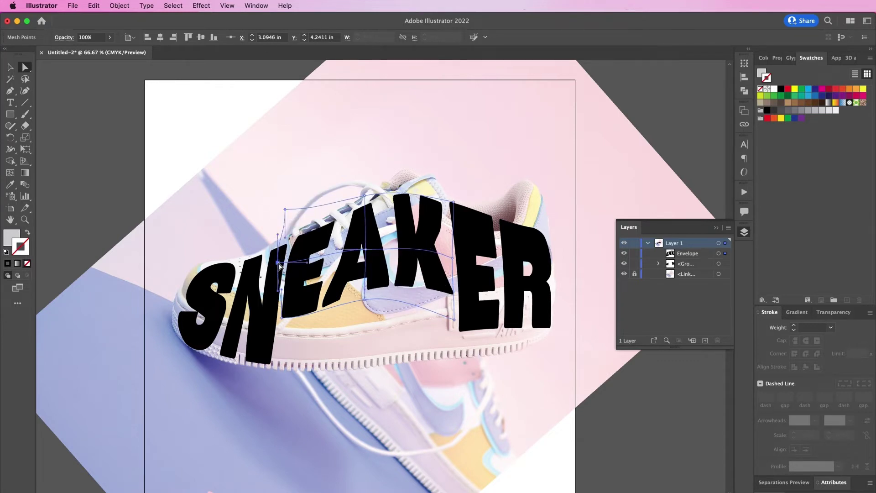
left_click_drag(278, 262, 313, 258)
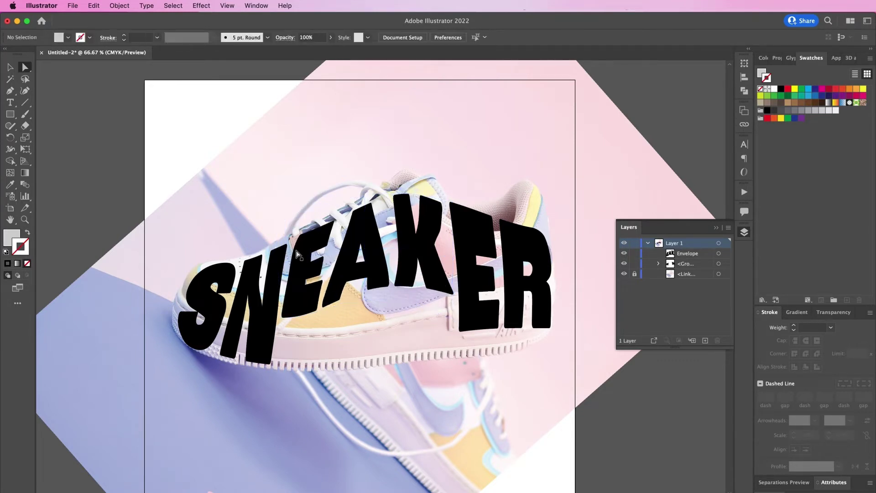
Step: Flatten the E-A-K envelope's bottom edge under the E and raise its left-edge and centre points slightly
left_click(281, 318)
left_click_drag(314, 309, 316, 303)
left_click_drag(278, 264, 280, 255)
left_click(328, 302)
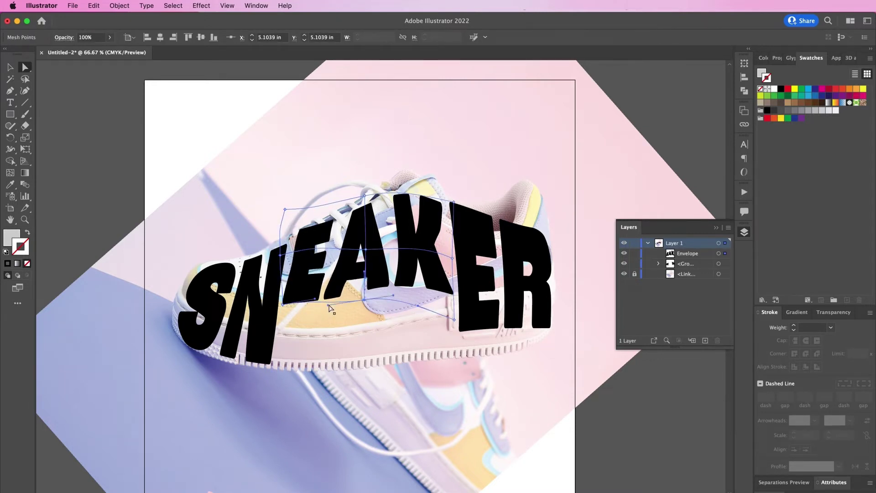
left_click_drag(365, 249, 365, 246)
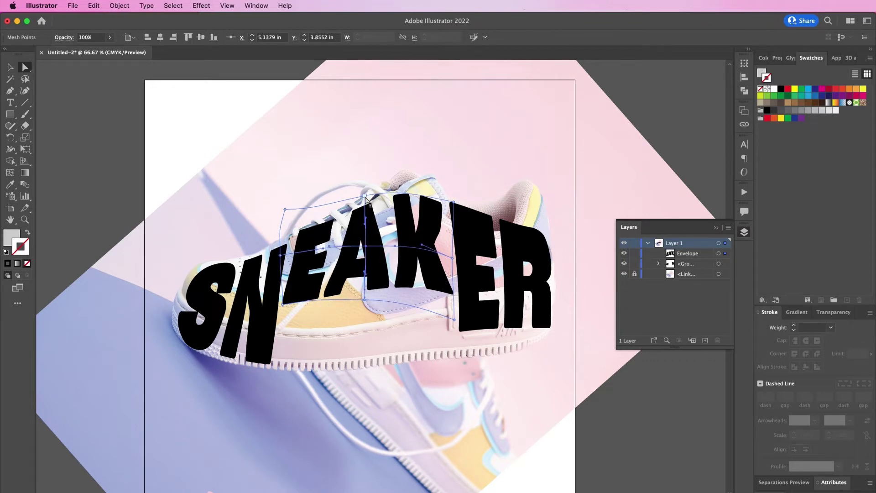
Step: Shift the E-A-K envelope's top-centre point right and adjust its handles so the A and K lean along the laces
left_click_drag(365, 196, 371, 194)
left_click_drag(366, 219, 371, 218)
left_click(371, 193)
mouse_move(395, 191)
left_mouse_down()
mouse_move(404, 183)
mouse_move(401, 190)
left_mouse_up()
key("v")
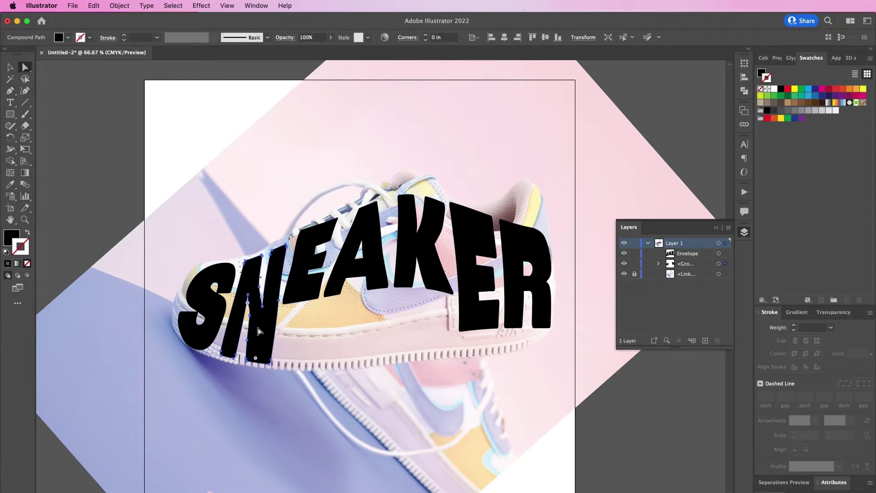
Step: Move the E-A-K envelope's left-edge point and upper-left corner outward to bring the E closer to the N
key("a")
left_click(161, 35)
left_click(161, 39)
left_click(100, 35)
left_click(100, 40)
left_click(286, 209)
key("super+equal")
key("super+equal")
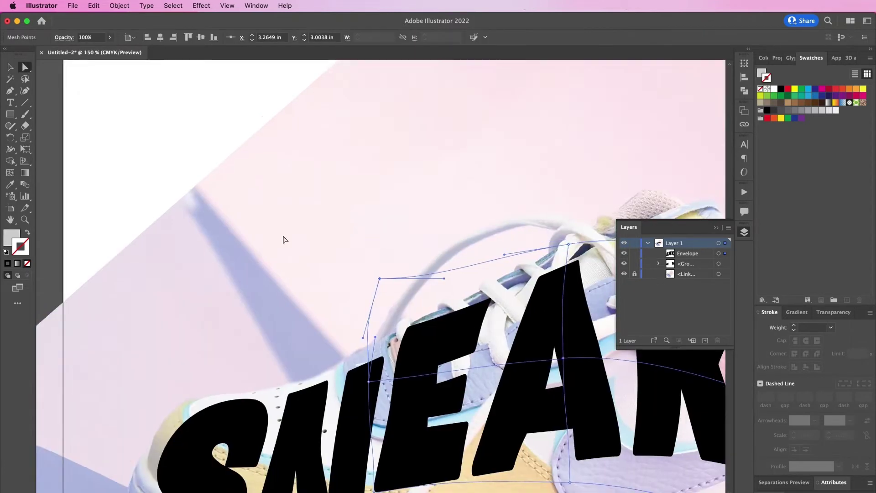
left_click_drag(362, 338, 169, 227)
left_click_drag(166, 279, 161, 281)
left_click_drag(177, 176, 171, 174)
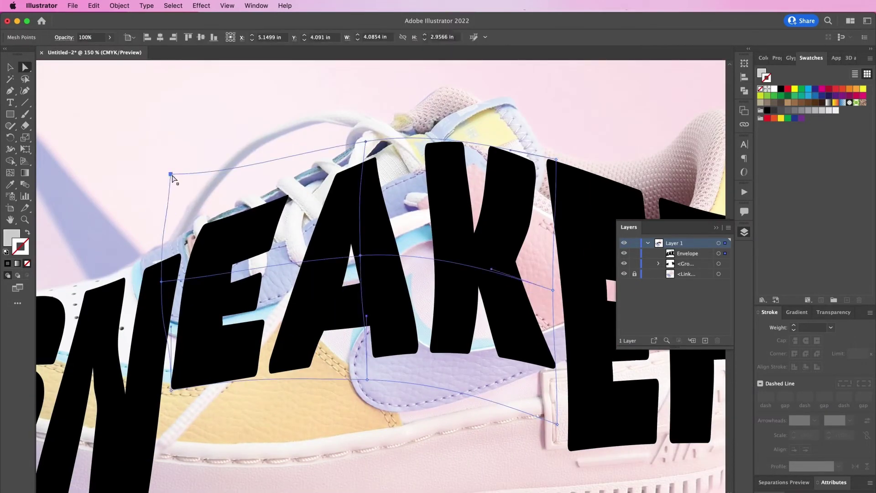
Step: Bow the E-A-K envelope's left edge by reshaping the upper-left corner's handle and nudging the lower-left corner outward
left_click_drag(163, 225, 140, 223)
left_click_drag(171, 390, 168, 390)
left_click(171, 174)
left_click_drag(140, 224, 139, 269)
Step: Move the E-A-K envelope down slightly, then raise its upper-right corner above the K and adjust the centre handle through the A
key("v")
left_click_drag(219, 271, 218, 284)
key("a")
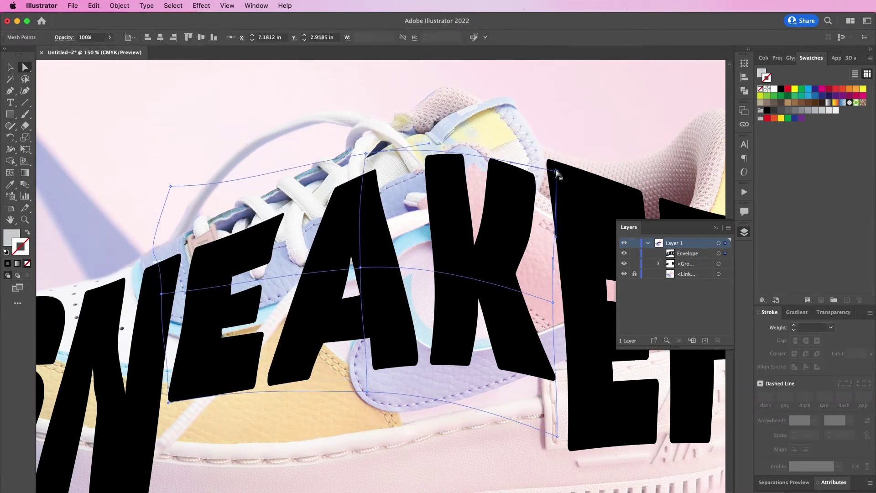
left_click_drag(556, 172, 556, 156)
mouse_move(360, 267)
left_mouse_down()
mouse_move(438, 273)
mouse_move(360, 267)
left_mouse_up()
left_click_drag(356, 215, 363, 225)
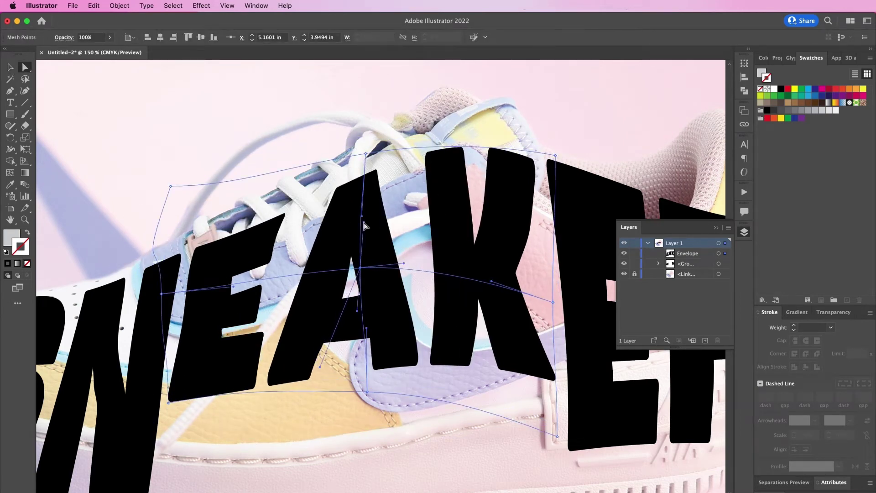
Step: Apply an envelope mesh with 4 rows and 4 columns to the group holding S, N, E and R
key("super+minus")
key("super+minus")
left_click(463, 269)
left_click(119, 6)
left_click(294, 314)
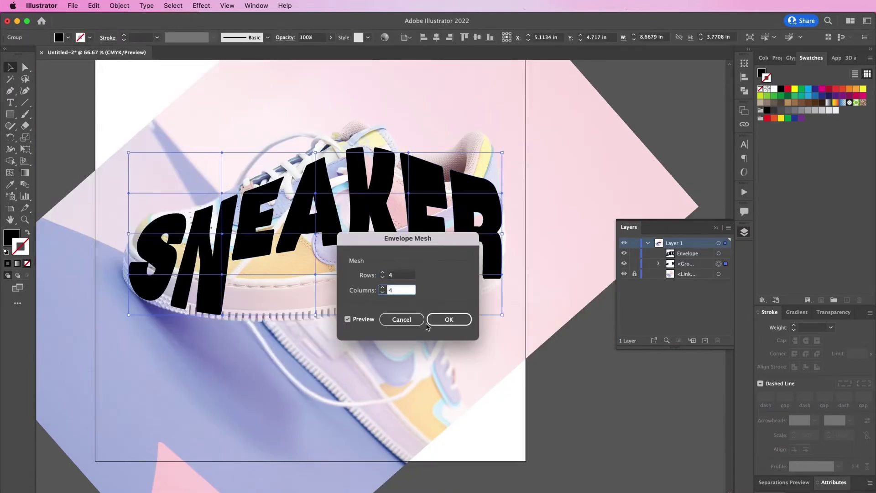
left_click(444, 319)
Step: Raise the inner and right-edge mesh points through the final E and R to lift their bottoms above the heel sole
left_click(409, 274)
left_click_drag(440, 274, 448, 267)
left_click_drag(502, 274, 502, 262)
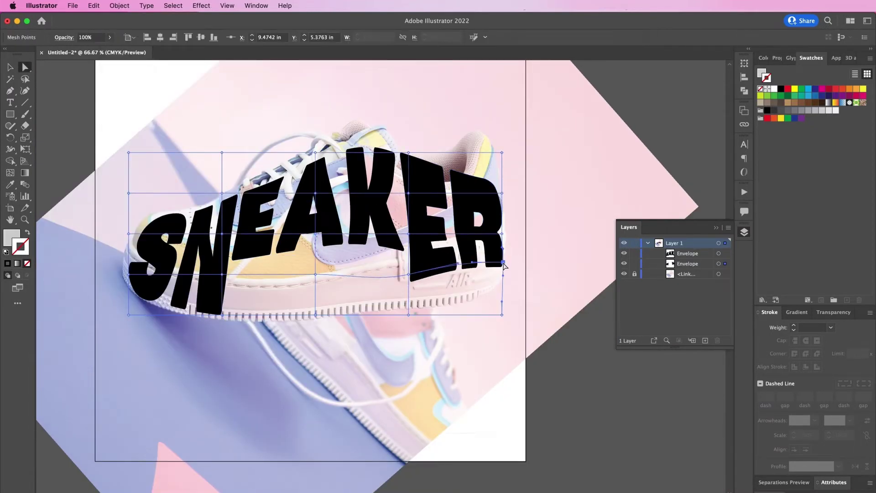
left_click_drag(408, 193, 409, 186)
left_click_drag(409, 234, 408, 227)
left_click_drag(502, 193, 502, 186)
left_click_drag(502, 233, 501, 221)
left_click(409, 274)
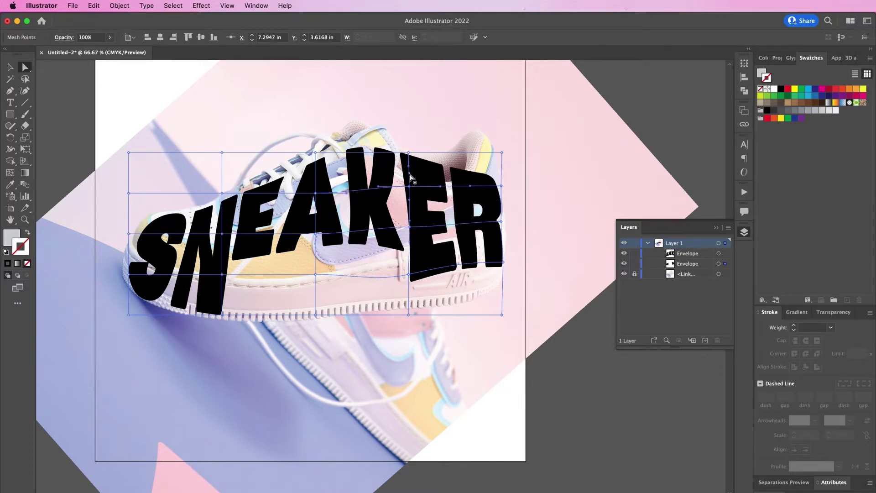
Step: Adjust the mesh column through the final E and pull its bottom-edge point upward
left_click(410, 189)
left_click_drag(423, 212, 424, 210)
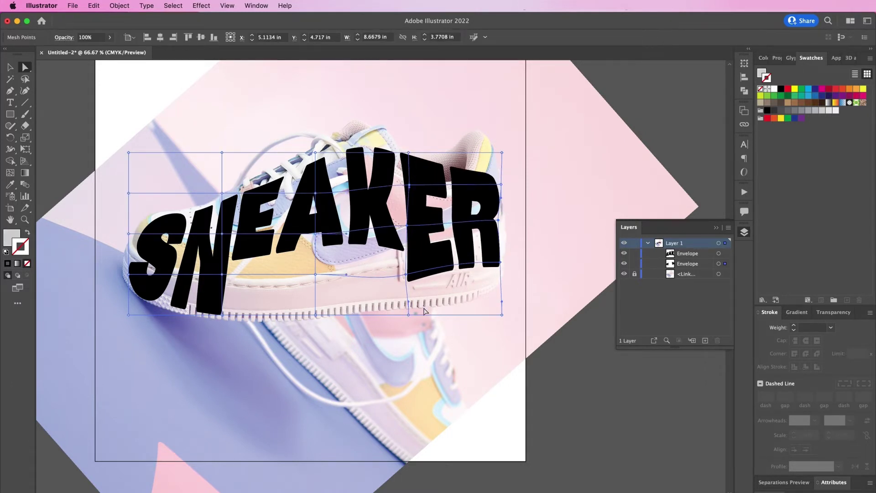
left_click_drag(408, 287, 409, 297)
Step: Shift the top-edge point above the final E and the nearby right-side mesh points rightward to fit the heel
key("super+equal")
key("super+equal")
scroll(406, 274, "up", 3)
scroll(407, 274, "right", 3)
left_click(374, 236)
scroll(347, 191, "up", 2)
left_click_drag(291, 108, 309, 112)
left_click_drag(442, 299, 447, 300)
left_click_drag(402, 258, 407, 260)
left_click_drag(502, 357, 511, 356)
Step: Reshape the handles of the inner mesh lines through the final E to smooth the letter's lower half
left_click_drag(379, 364, 343, 366)
left_click(298, 274)
left_click_drag(383, 268, 365, 289)
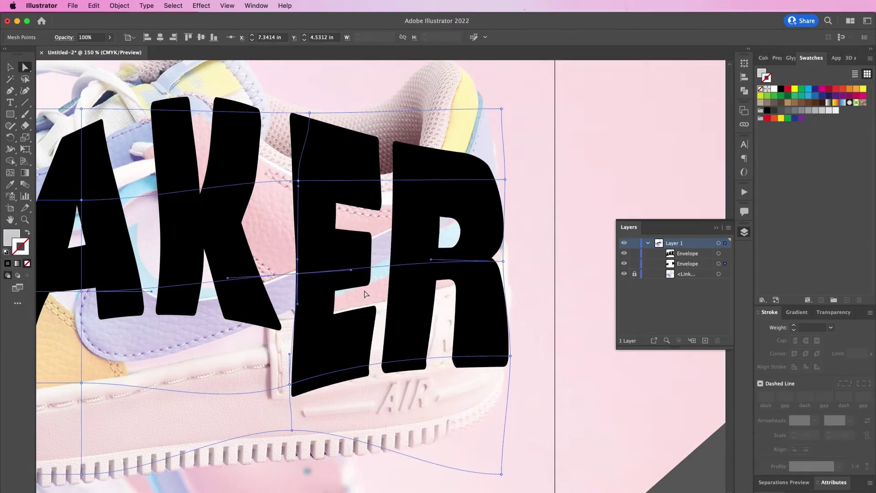
left_click(539, 430)
key("super+minus")
key("super+minus")
scroll(539, 431, "left", 2)
Step: Raise the upper inner mesh line's handle between the final E and R
left_click(474, 283)
left_click(458, 283)
left_click(467, 215)
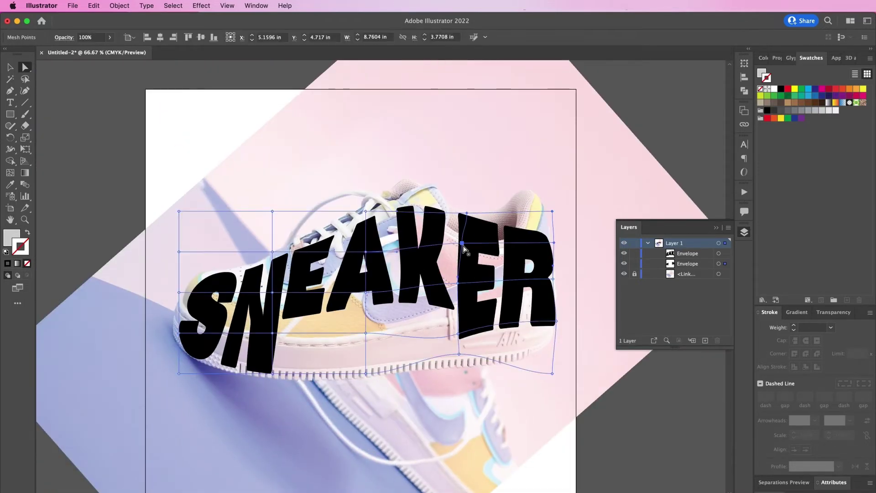
left_click_drag(502, 240, 504, 235)
Step: Move the E-A-K envelope's upper-right corner right and raise the bottom-edge handle beneath the K
left_click(431, 236)
left_click_drag(455, 209, 461, 211)
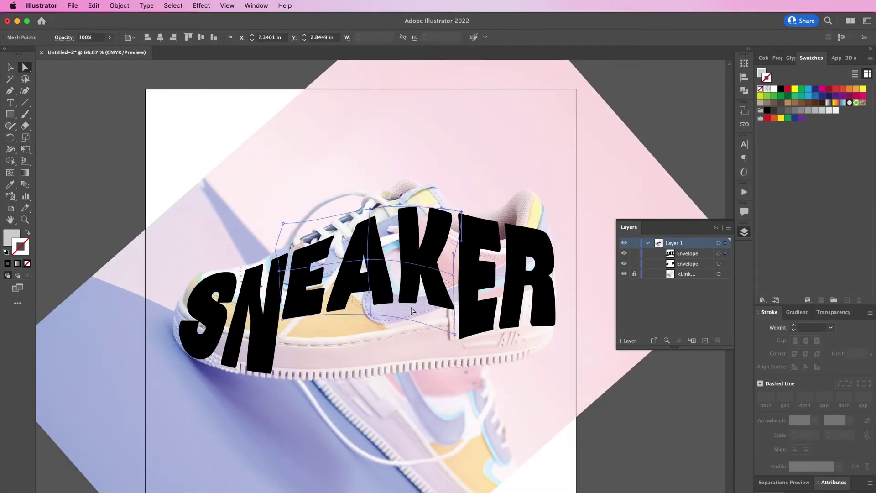
left_click(370, 315)
left_click_drag(400, 316, 403, 301)
Step: Raise the upper inner mesh line across the final E and R and lift the lower inner point at the E
left_click(477, 228)
left_click(466, 213)
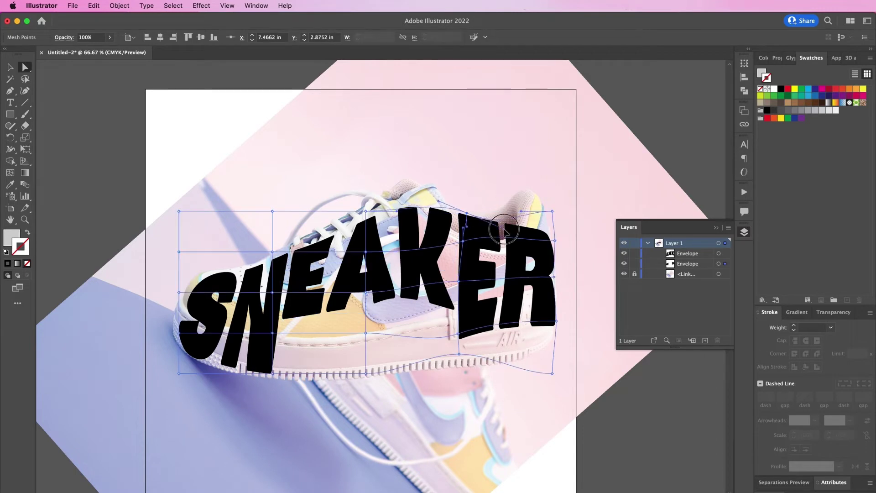
left_click_drag(502, 219, 555, 232)
left_click(555, 241)
left_click_drag(458, 333, 458, 328)
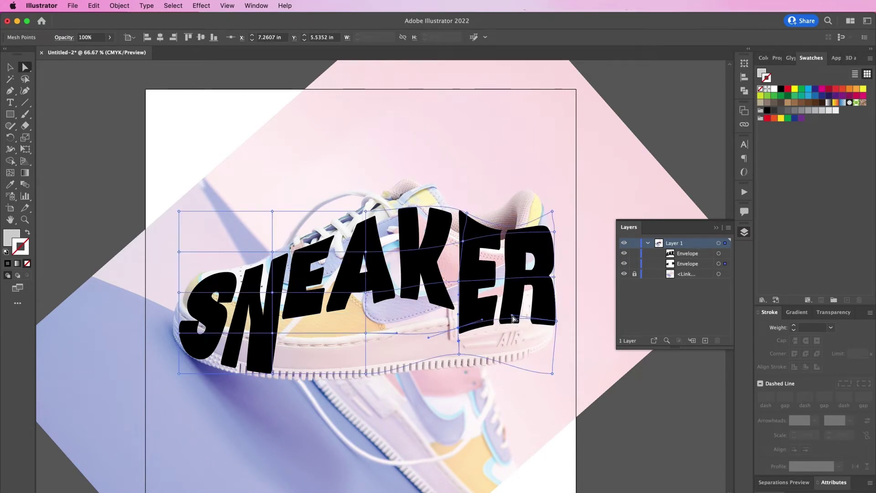
Step: Raise the E-A-K envelope's top-edge handle over the K and nudge its middle mesh points at the A and beside the K
left_click(401, 219)
left_click(462, 212)
scroll(399, 206, "right", 1)
left_click_drag(400, 207, 394, 204)
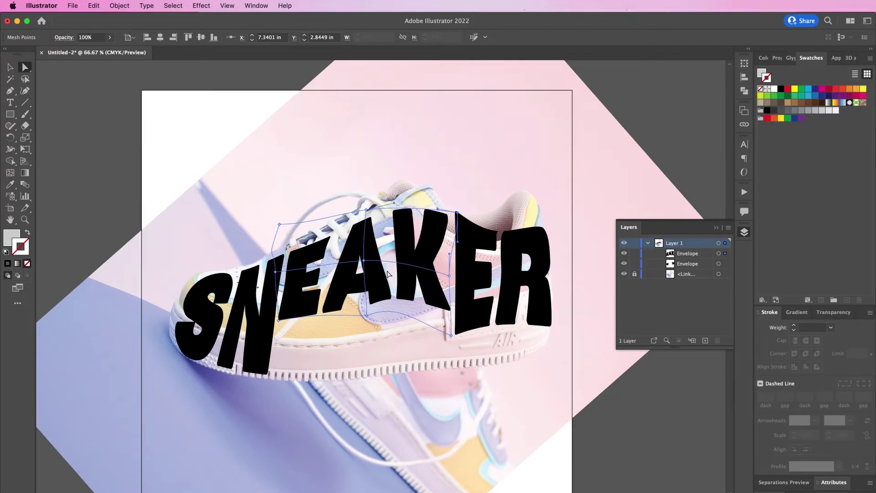
left_click_drag(364, 260, 362, 262)
left_click_drag(449, 276, 450, 275)
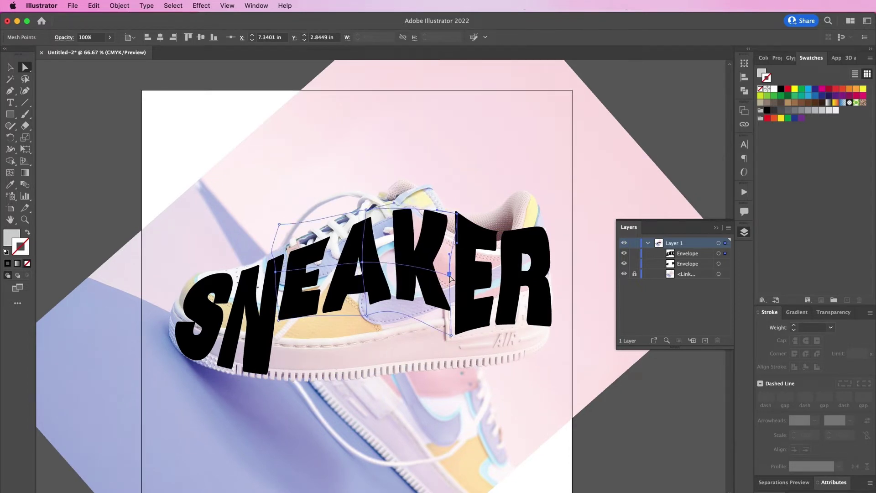
left_click(73, 128)
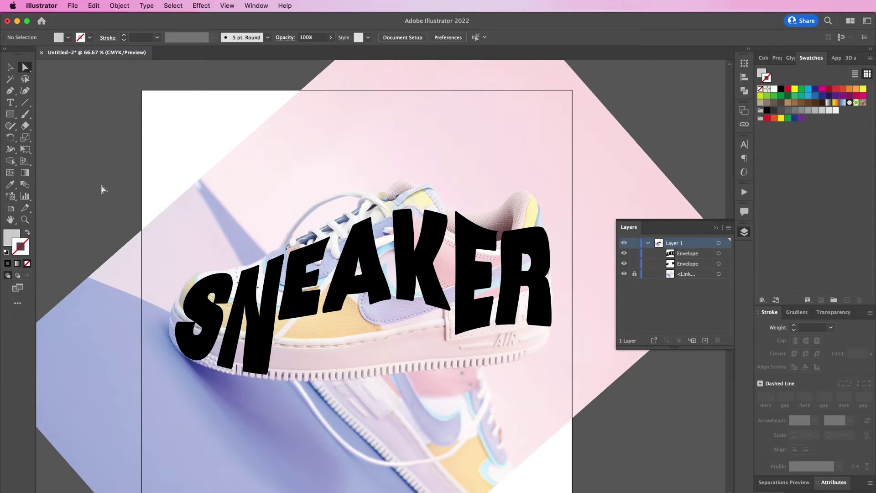
Step: Add the text "fiend" in SansBlackSmall, set it to All Caps, and place it beneath the letters E-A-K
left_click(10, 102)
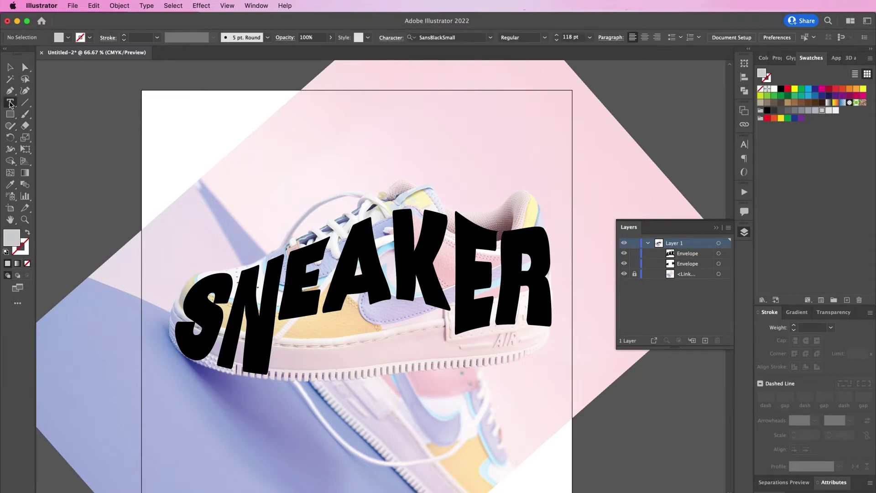
left_click(112, 204)
type("fiend")
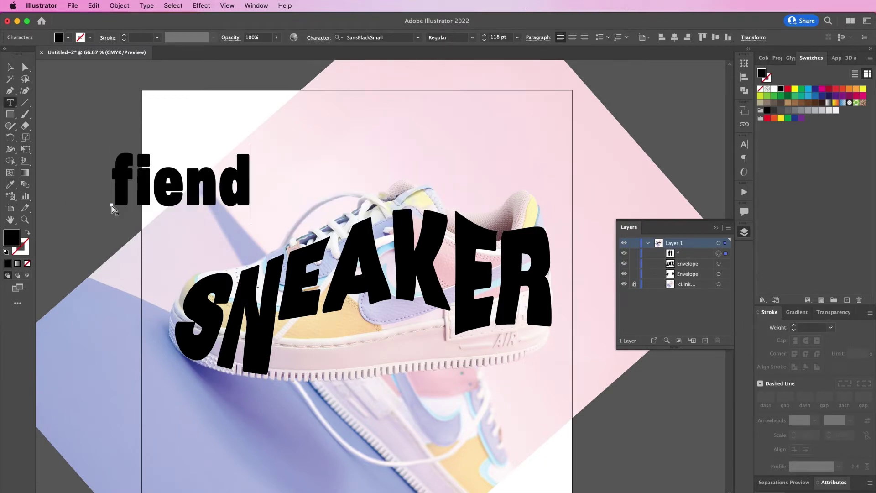
key("super+a")
left_click(743, 145)
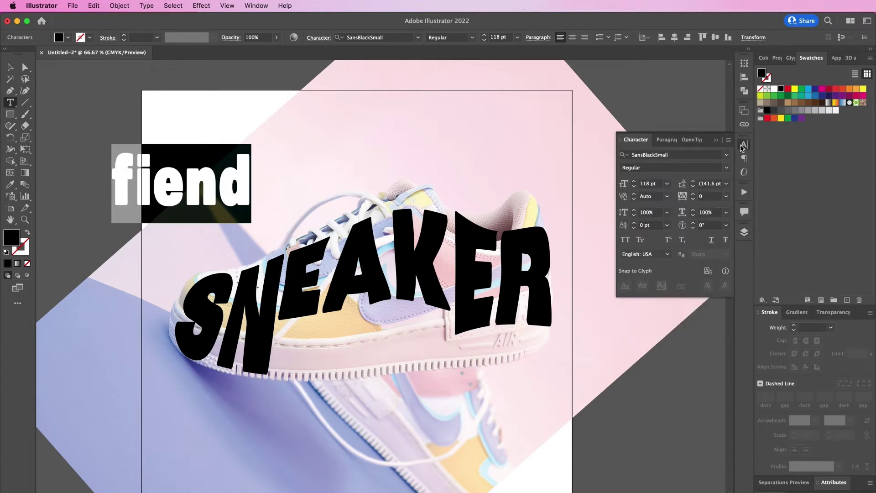
left_click(625, 240)
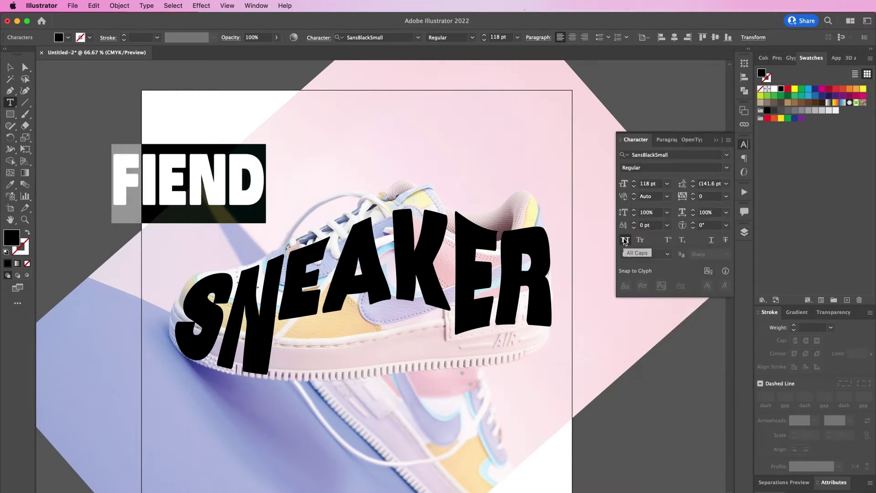
left_click(10, 68)
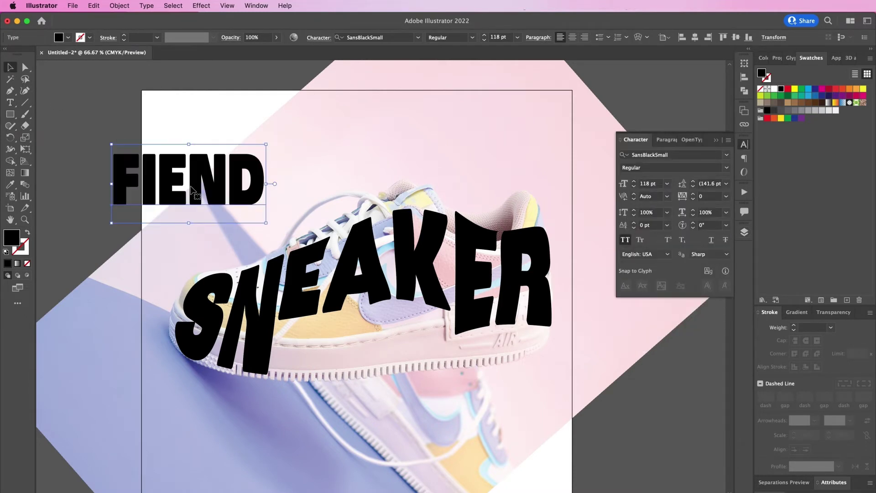
left_click_drag(193, 183, 365, 354)
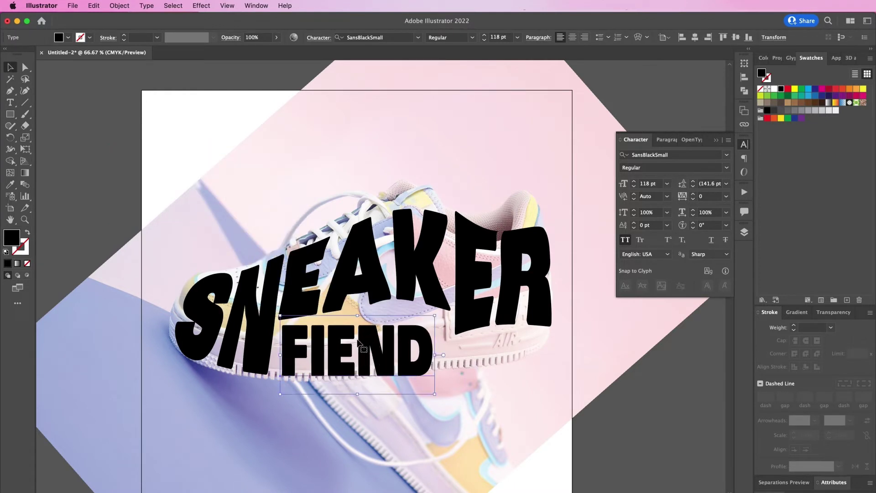
Step: Apply an envelope mesh with 3 rows and 3 columns to FIEND and enlarge it slightly to fill the space under E-A-K
left_click(113, 5)
mouse_move(190, 307)
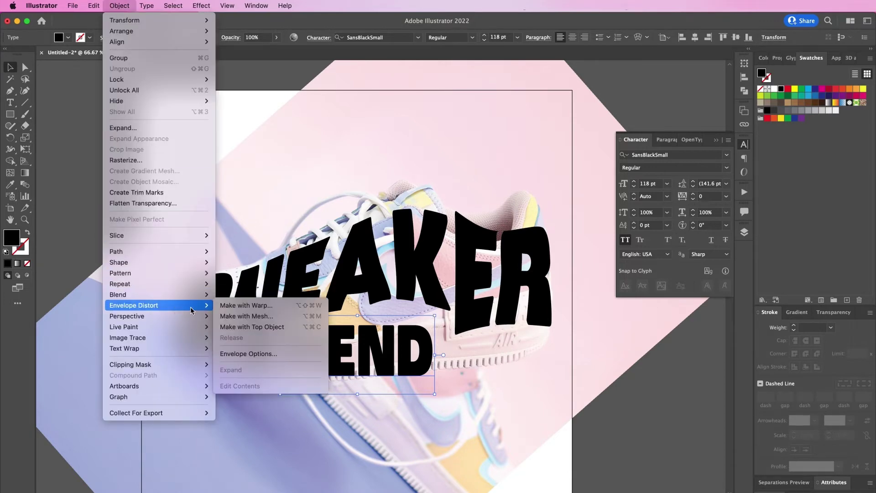
left_click(246, 316)
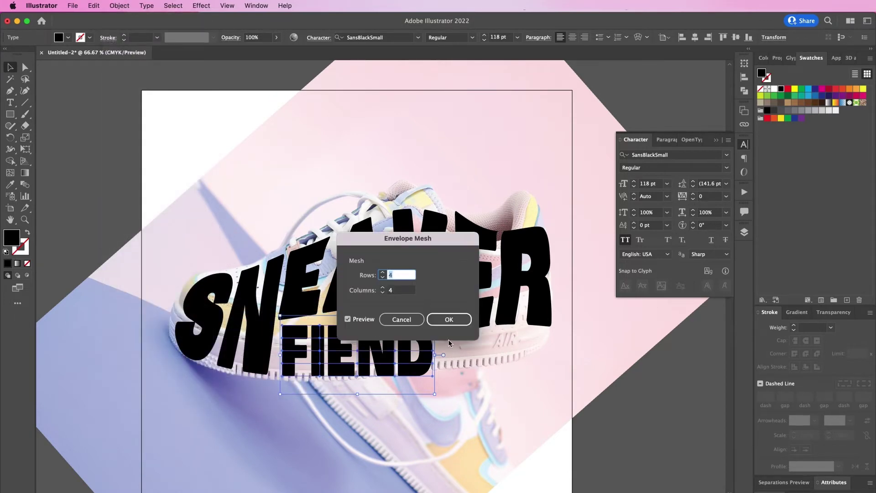
left_click(382, 277)
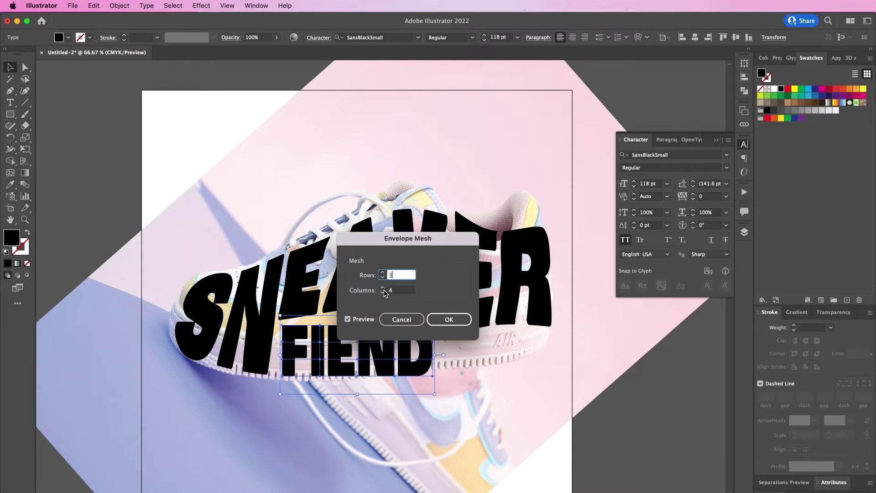
left_click(382, 292)
left_click(449, 319)
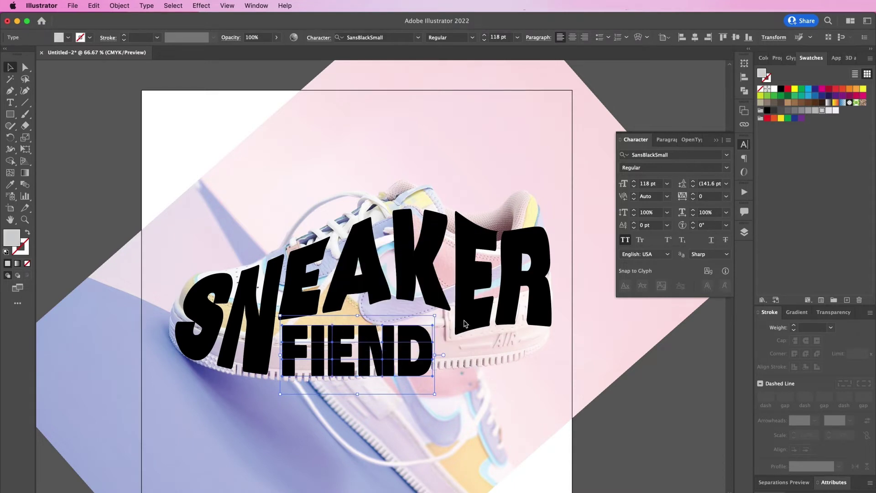
left_click_drag(435, 325, 448, 319)
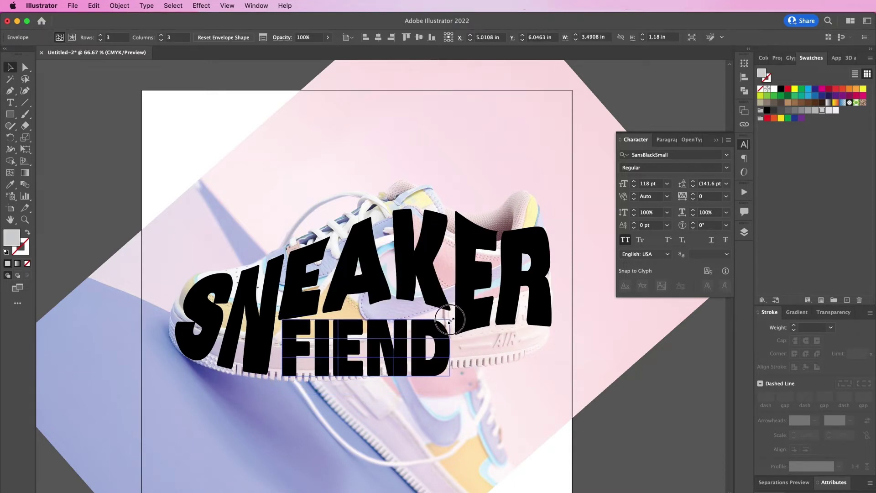
Step: Raise the FIEND mesh's right-edge points beside the D and lift the lower-left corner under the F
left_click_drag(529, 281, 528, 261)
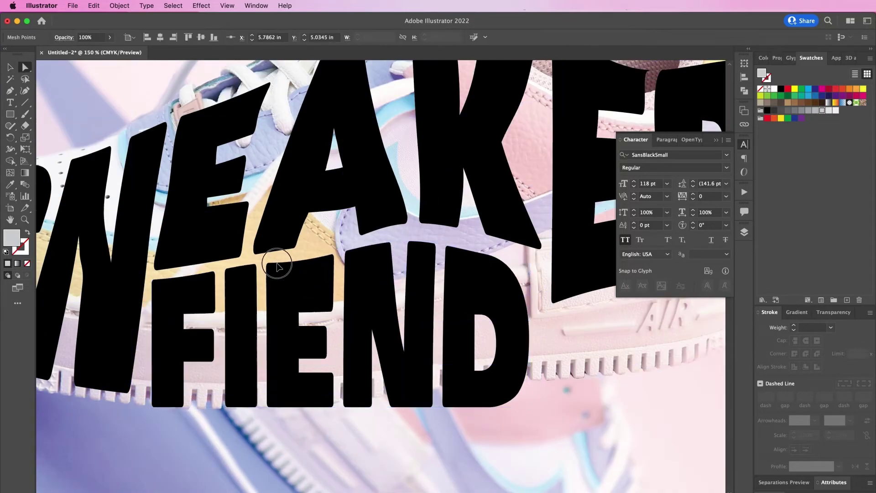
left_click_drag(152, 406, 152, 396)
left_click_drag(532, 407, 533, 385)
left_click_drag(533, 364, 533, 345)
left_click_drag(531, 322, 531, 301)
Step: Raise the inner mesh points of FIEND through the N and the E, plus the bottom-edge point beneath the N
left_click_drag(403, 322, 403, 306)
left_click_drag(403, 407, 403, 401)
left_click_drag(403, 364, 403, 343)
left_click_drag(277, 322, 277, 310)
left_click_drag(277, 364, 276, 353)
Step: Slant the FIEND mesh's left edge at the F to run parallel to the neighbouring N of SNEAKER
left_click_drag(151, 395, 141, 394)
left_click_drag(152, 279, 156, 280)
left_click_drag(152, 323, 149, 324)
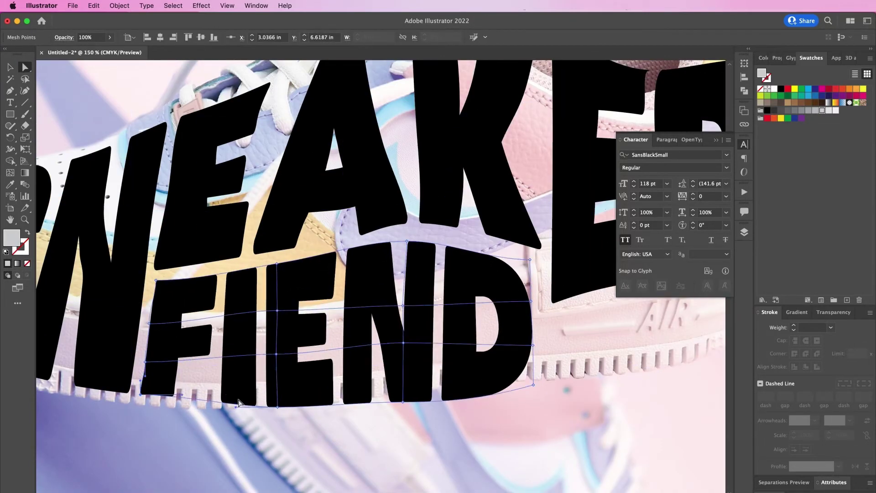
left_click_drag(152, 364, 145, 361)
Step: Raise the lower three right-edge mesh points of FIEND further so the D tapers up along the sole
left_click_drag(277, 407, 278, 407)
left_click_drag(531, 302, 531, 285)
left_click_drag(533, 345, 533, 317)
left_click_drag(534, 385, 534, 353)
Step: Lift the FIEND mesh's bottom-edge and inner points through the E and N, and adjust the inner line handles at the D
left_click_drag(403, 402, 402, 391)
left_click_drag(278, 408, 277, 401)
left_click_drag(276, 353, 276, 347)
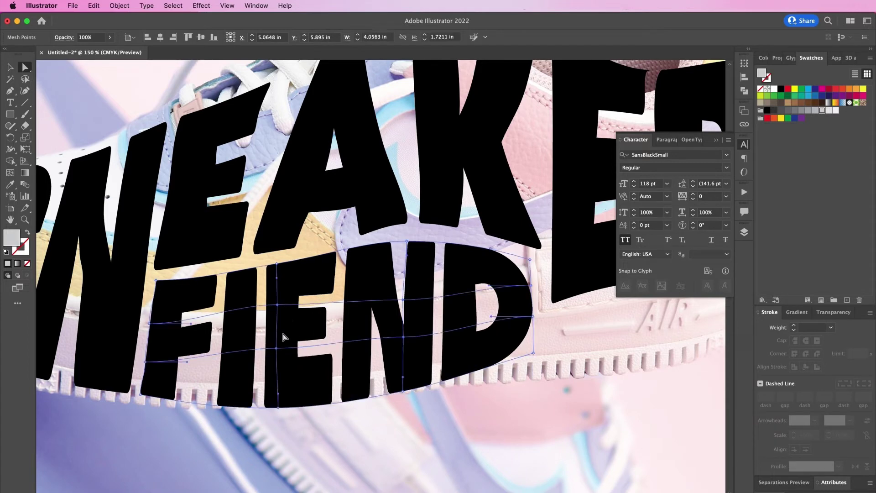
left_click_drag(277, 310, 277, 305)
left_click_drag(403, 306, 403, 298)
left_click_drag(492, 365, 492, 370)
left_click_drag(492, 324, 492, 329)
Step: Raise the FIEND mesh's top-edge point over the N to close the gap beneath the E-A-K envelope
key("super+=")
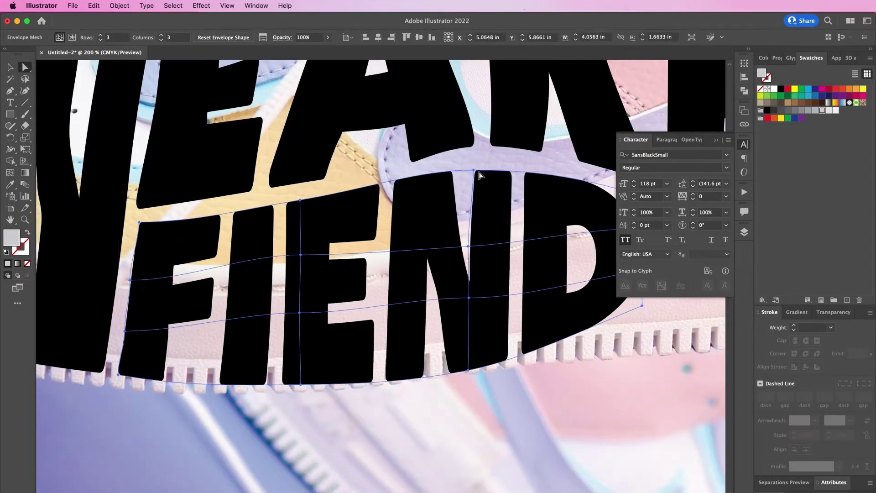
left_click_drag(474, 169, 480, 167)
left_click_drag(479, 172, 471, 253)
left_click_drag(294, 283, 293, 280)
left_click(393, 279)
left_click_drag(479, 249, 466, 259)
left_click_drag(466, 258, 404, 262)
left_click_drag(354, 245, 405, 290)
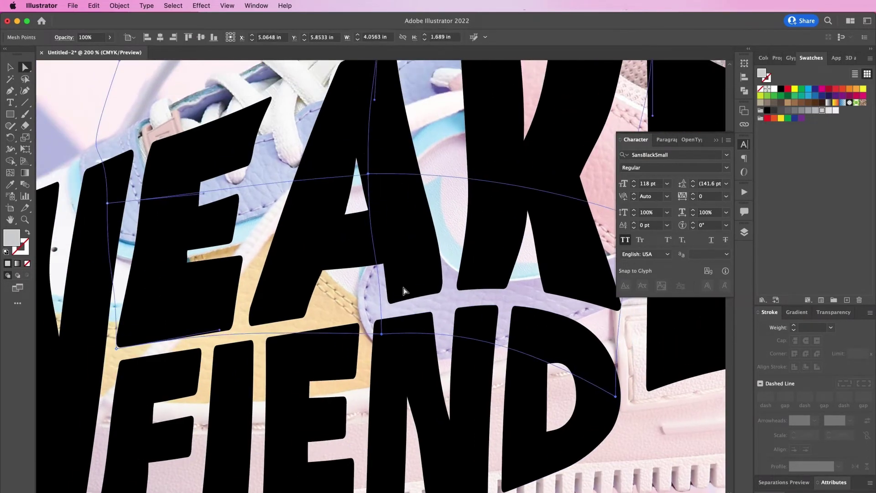
Step: Expand the FIEND envelope into editable letter shapes
key("super+minus")
key("super+minus")
key("super+minus")
left_click(663, 415)
key("v")
left_click(364, 339)
left_click(119, 6)
left_click(368, 390)
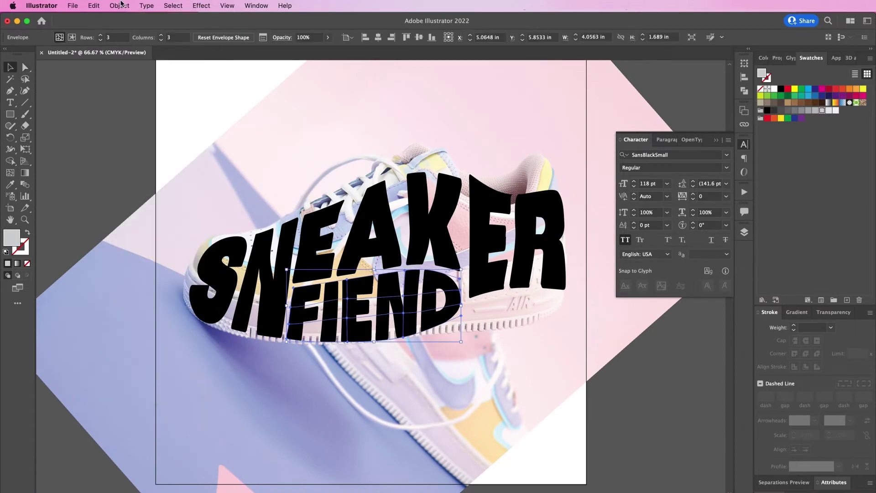
left_click(120, 5)
left_click(141, 129)
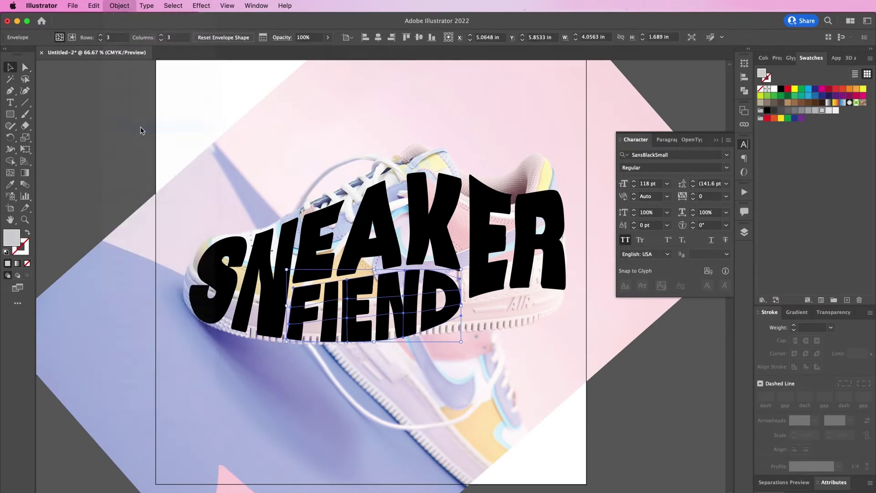
left_click(460, 342)
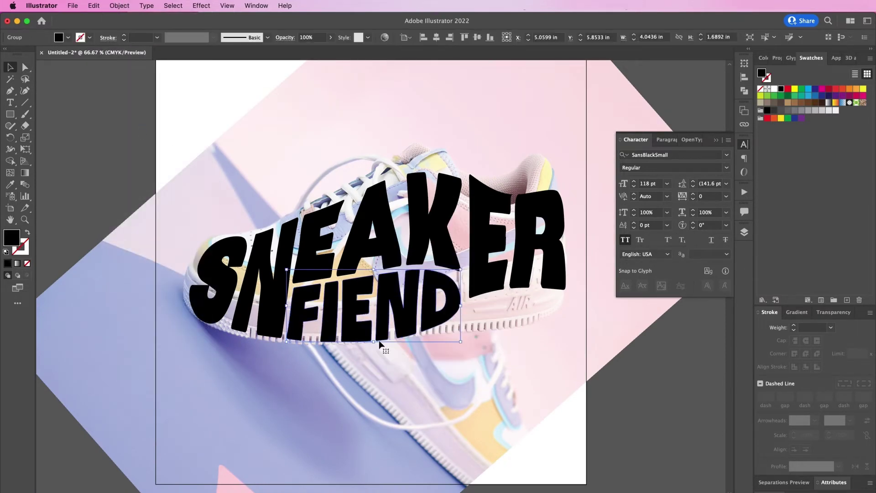
Step: Isolate the letter group of FIEND, delete the I, and exit isolation mode
double_click(330, 330)
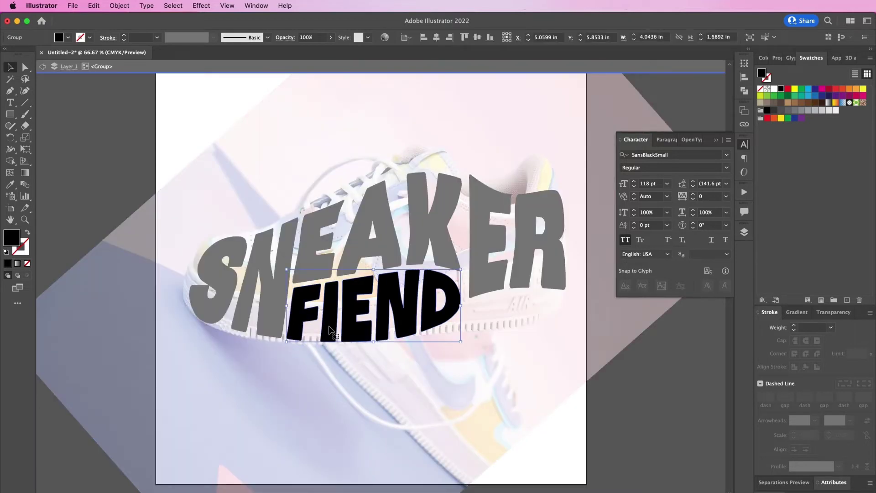
double_click(330, 329)
key("Delete")
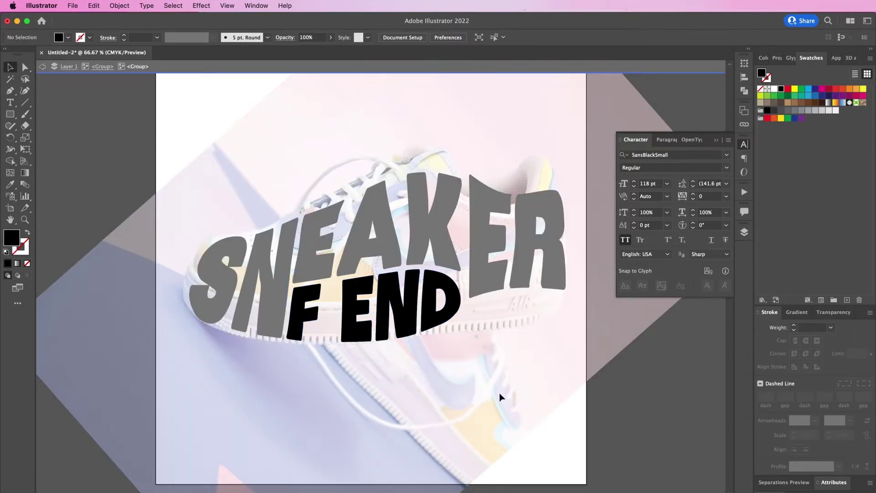
key("Escape")
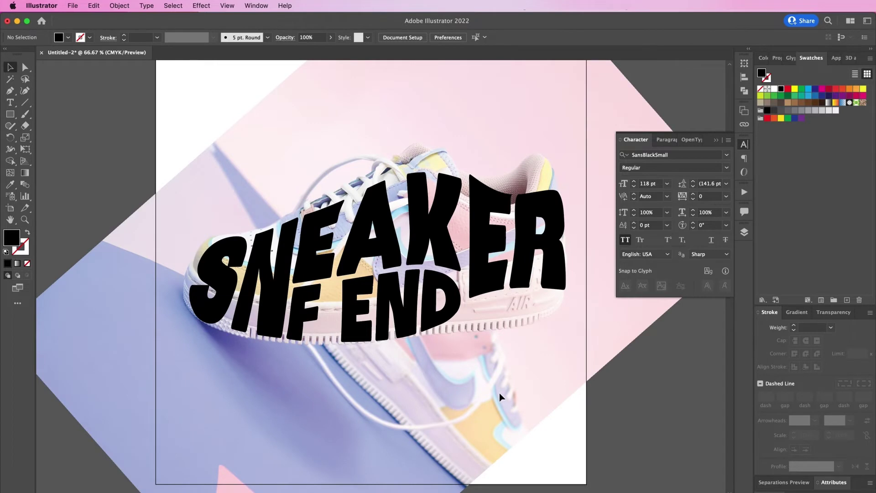
Step: Draw a curved Pen path from the gap between F and E, sweeping below END and rising to the heel beneath the R
key("p")
left_click(330, 296)
left_click_drag(366, 361, 425, 373)
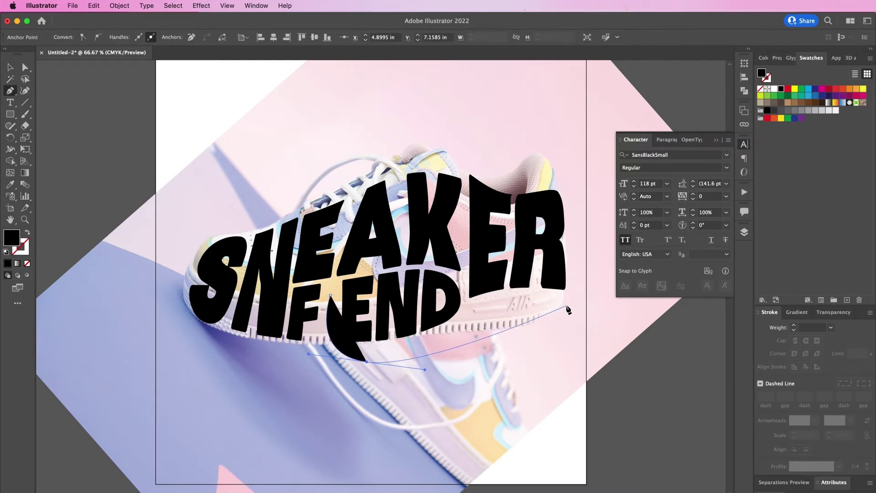
left_click_drag(568, 306, 671, 344)
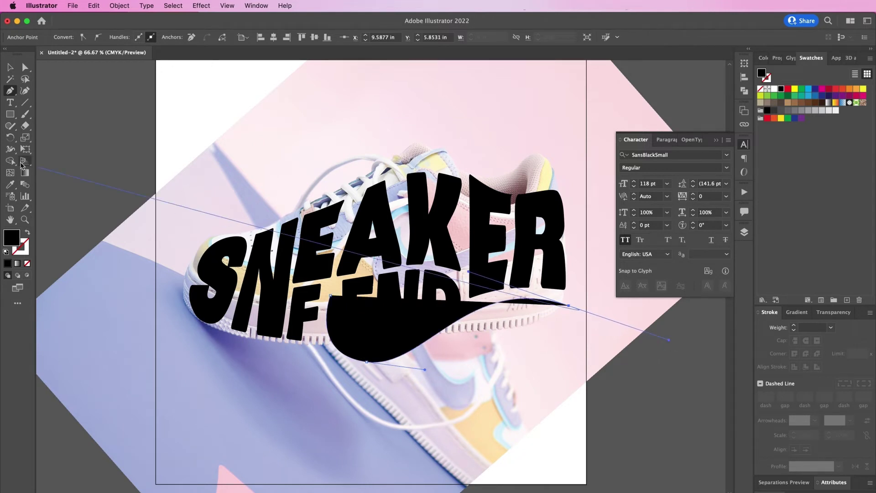
Step: Swap the curved path's fill and stroke, and set its black stroke weight to 24 pt
left_click(27, 232)
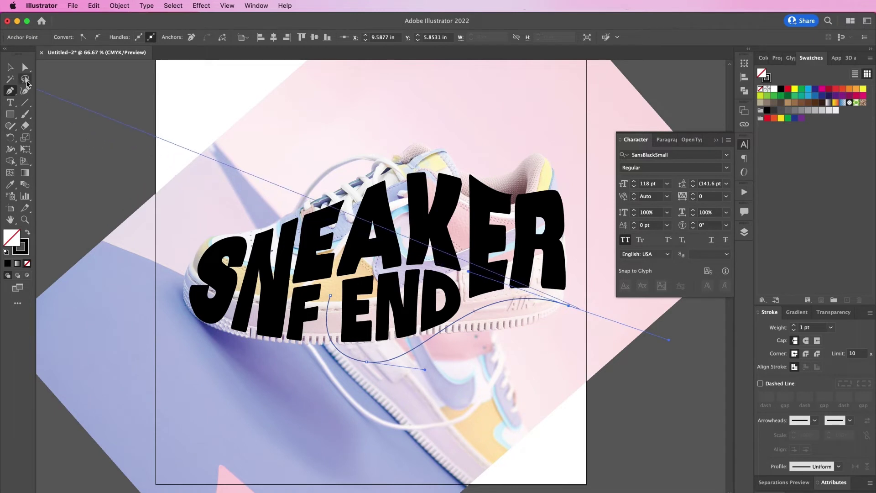
key("v")
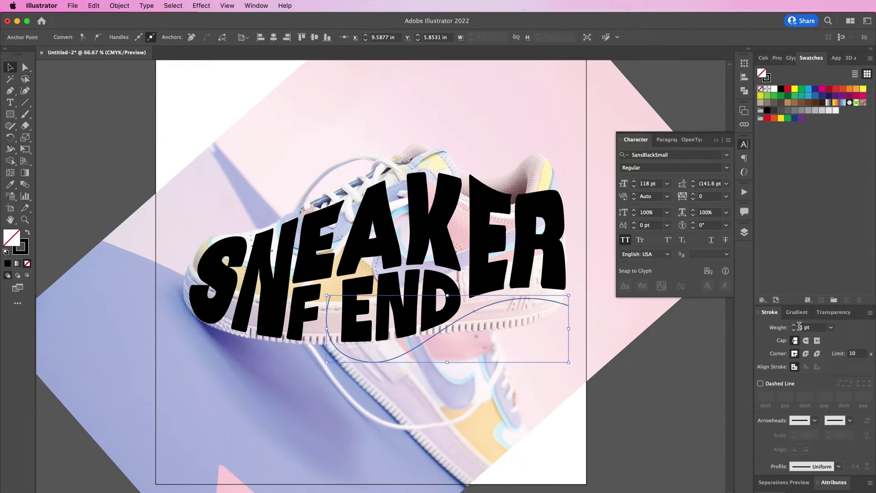
double_click(804, 327)
type("24")
key("Return")
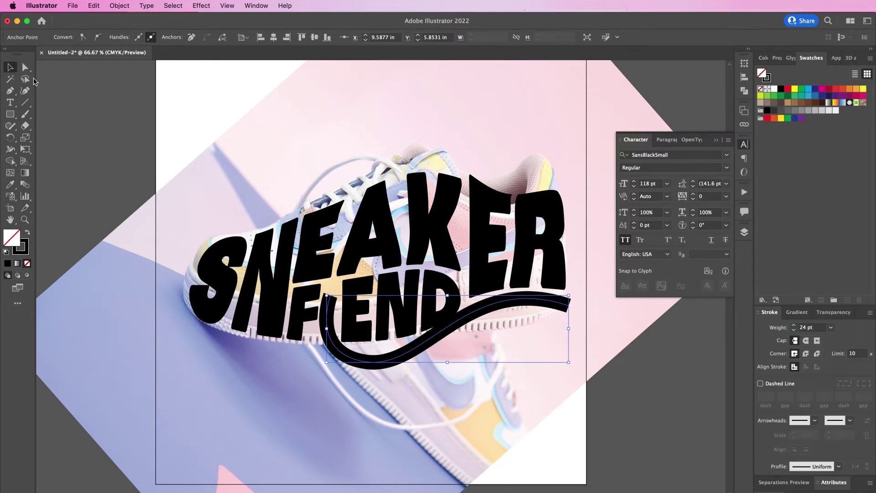
Step: Nudge the curved stroke slightly right and down, away from the letters of FIEND
left_click(121, 154)
left_click(390, 363)
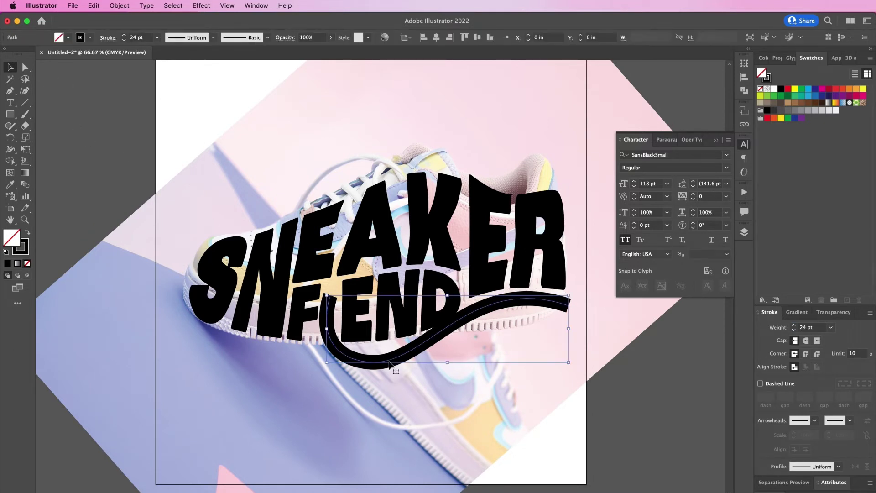
key("Right")
key("Right")
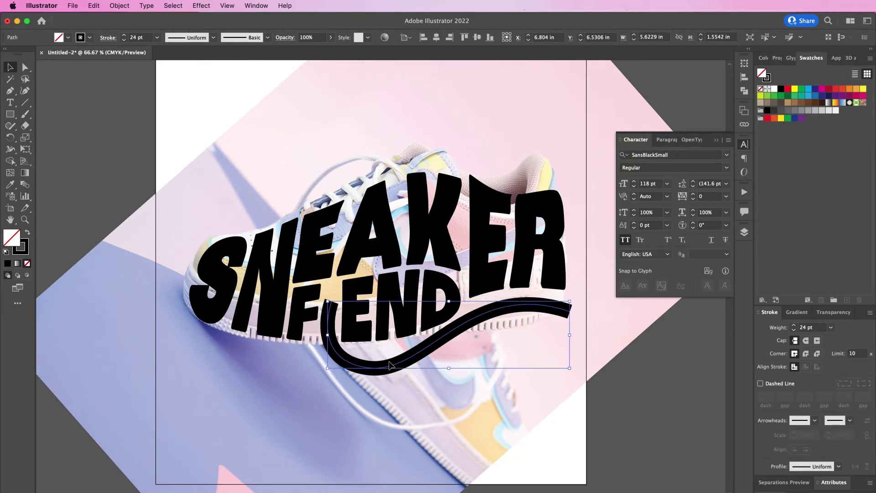
Step: Extend the direction handle of the curved stroke's bottom anchor toward the heel to smooth the curve beneath END
key("super+equal")
key("super+equal")
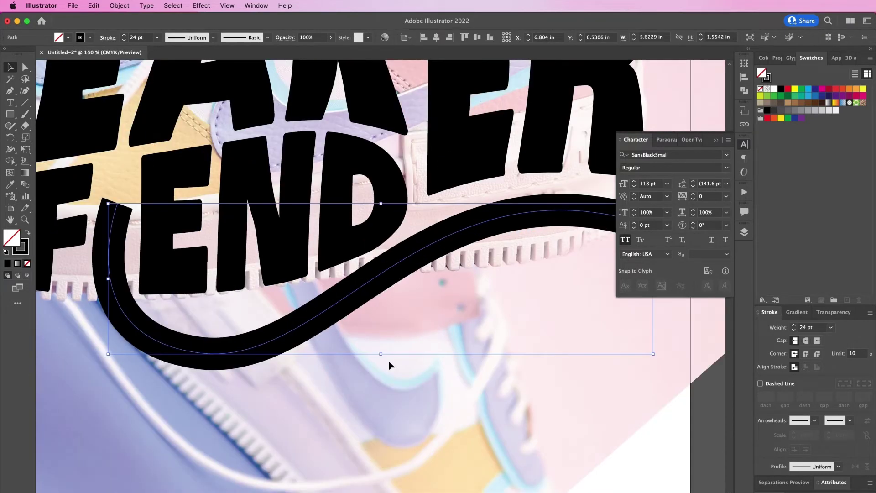
key("super+minus")
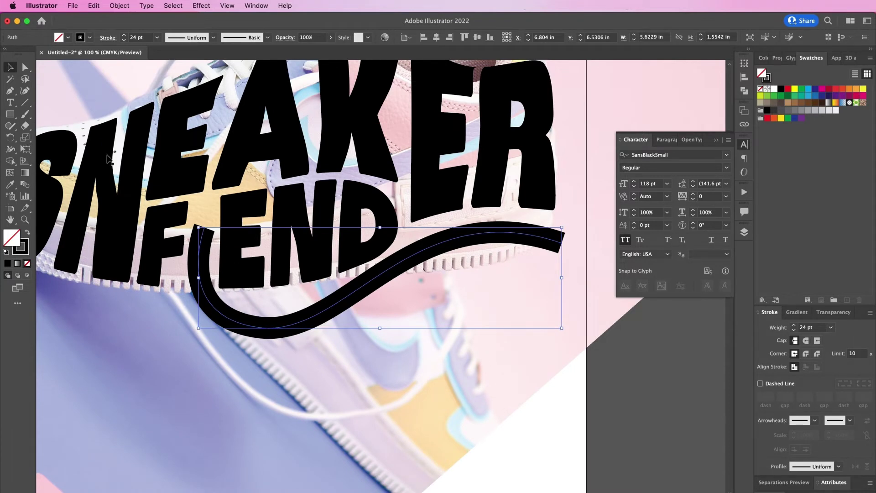
left_click(25, 67)
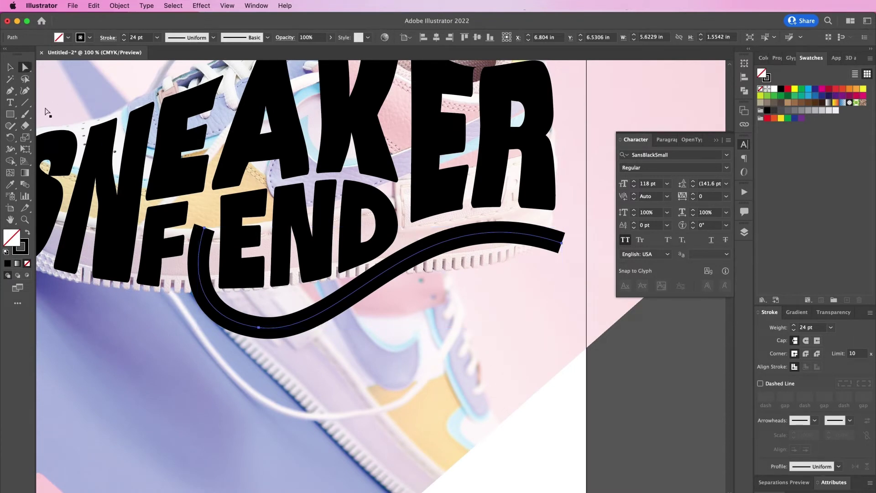
left_click(204, 227)
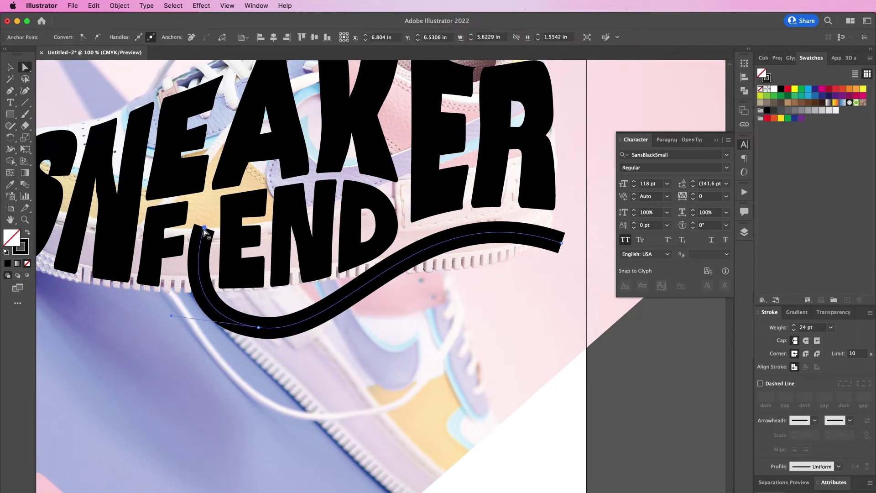
left_click(259, 327)
left_click_drag(346, 339, 371, 343)
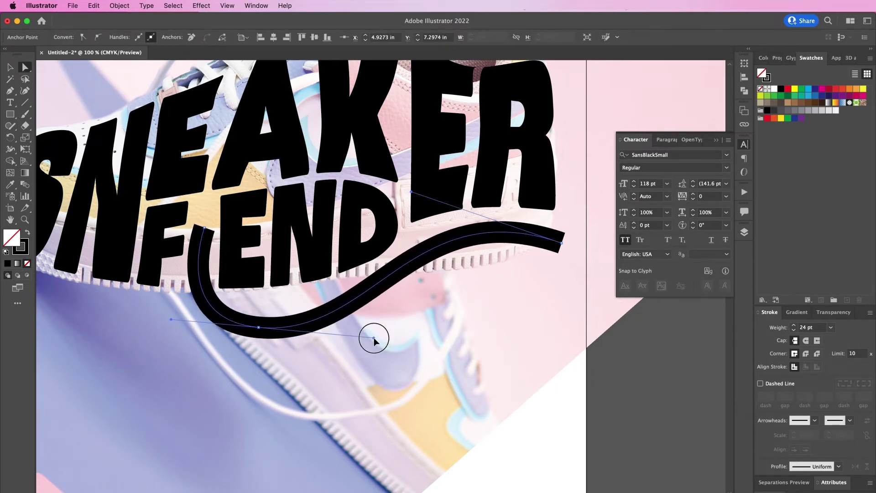
Step: Shift the stroke's heel-end anchor slightly outward, raise its handle, and fine-tune the bottom anchor and its handle
mouse_move(561, 243)
left_mouse_down()
mouse_move(573, 235)
mouse_move(565, 243)
left_mouse_up()
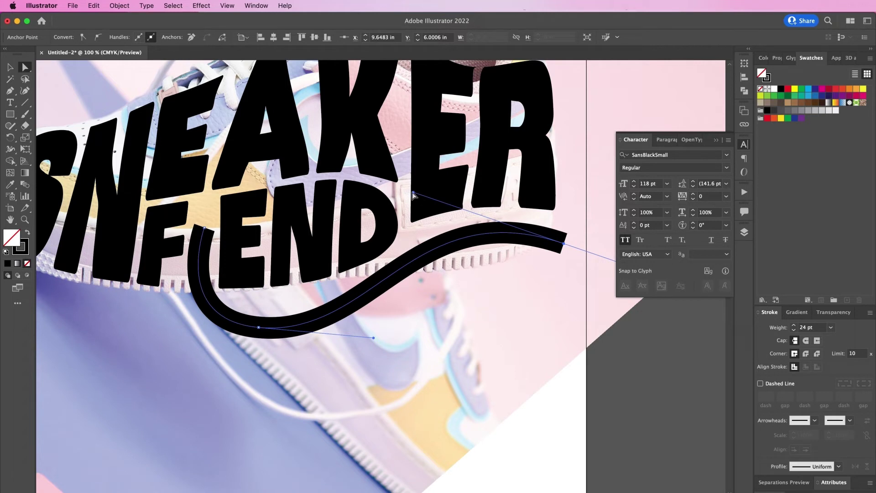
mouse_move(413, 196)
left_mouse_down()
mouse_move(420, 182)
mouse_move(409, 186)
left_mouse_up()
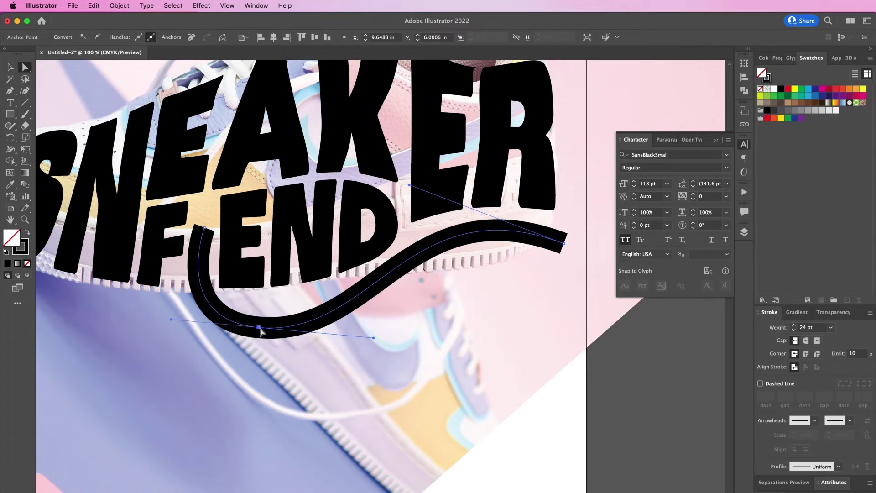
left_click_drag(258, 327, 274, 331)
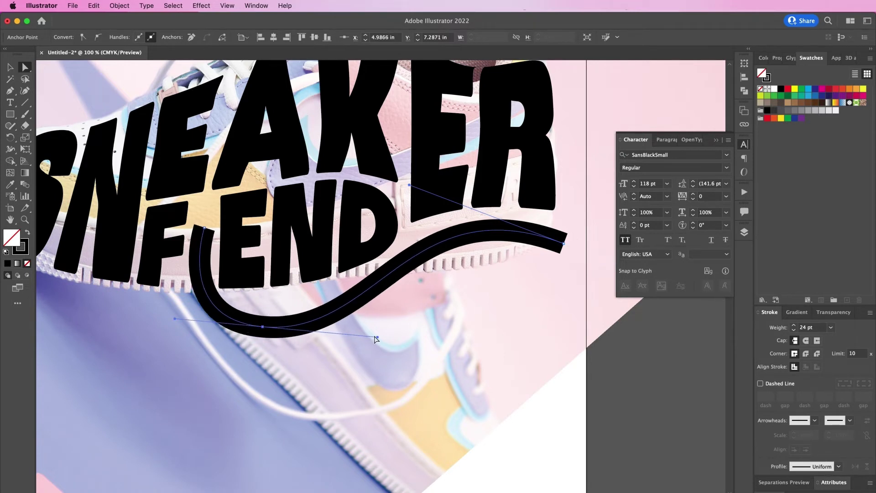
mouse_move(376, 337)
left_mouse_down()
mouse_move(374, 330)
mouse_move(337, 346)
mouse_move(369, 340)
left_mouse_up()
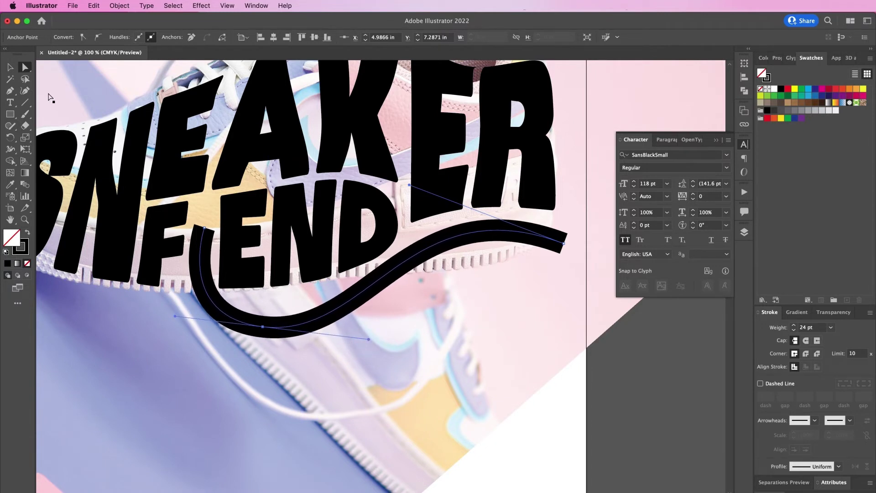
Step: Isolate the END letters of FIEND, shorten them slightly from their lower edge, and exit isolation mode
left_click(11, 68)
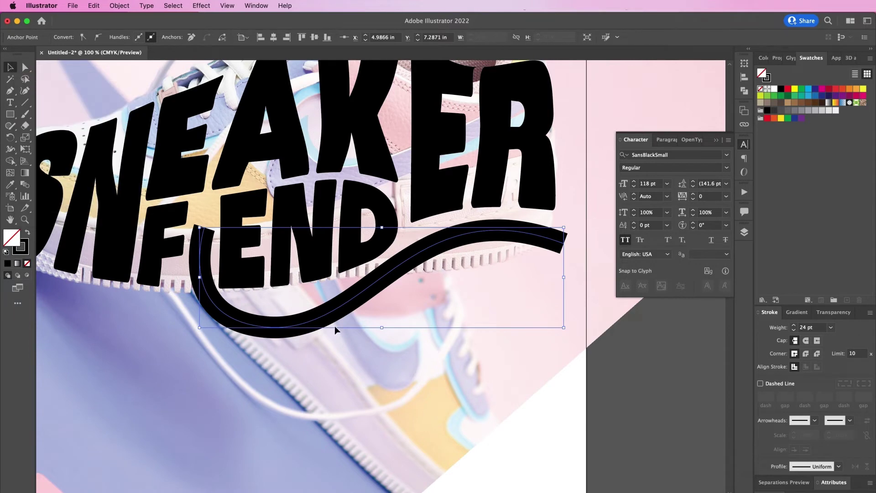
scroll(335, 324, "up", 2)
scroll(335, 325, "up", 2)
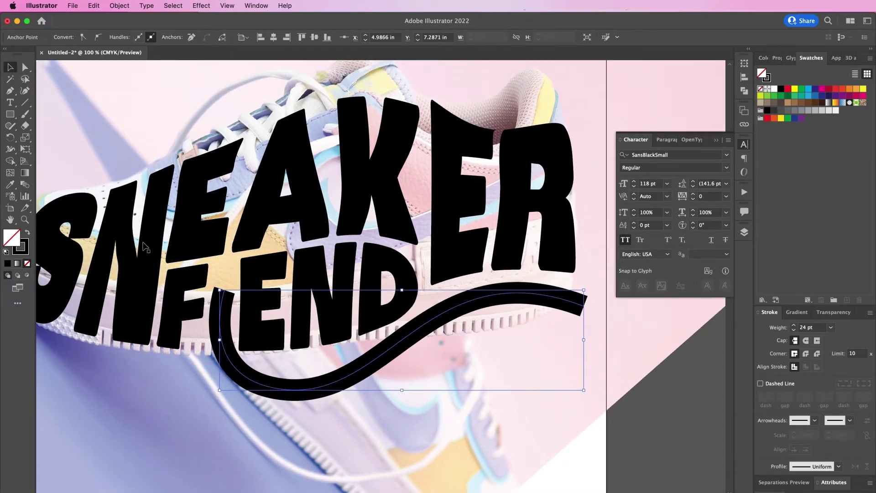
left_click(271, 277)
double_click(271, 277)
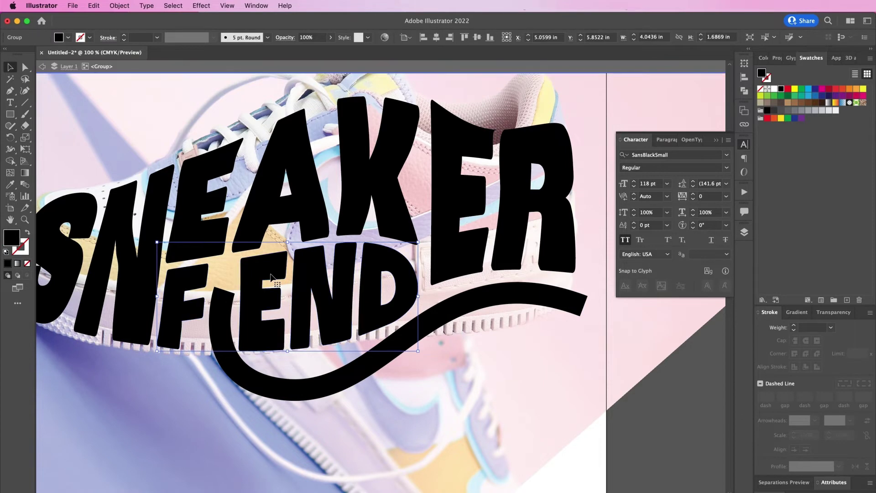
double_click(272, 277)
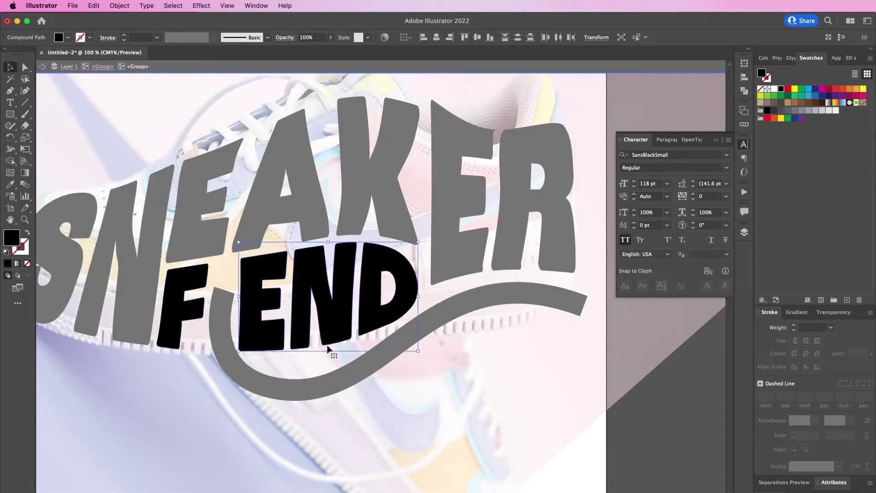
left_click_drag(329, 351, 330, 340)
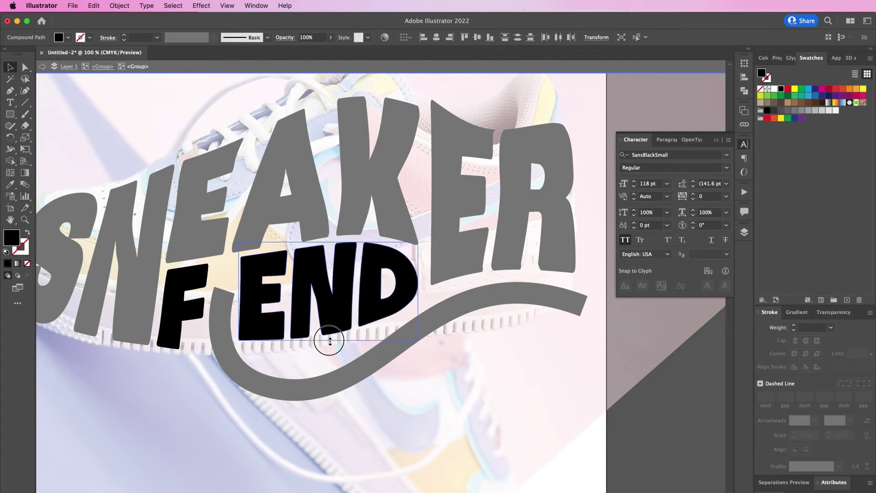
left_click(371, 415)
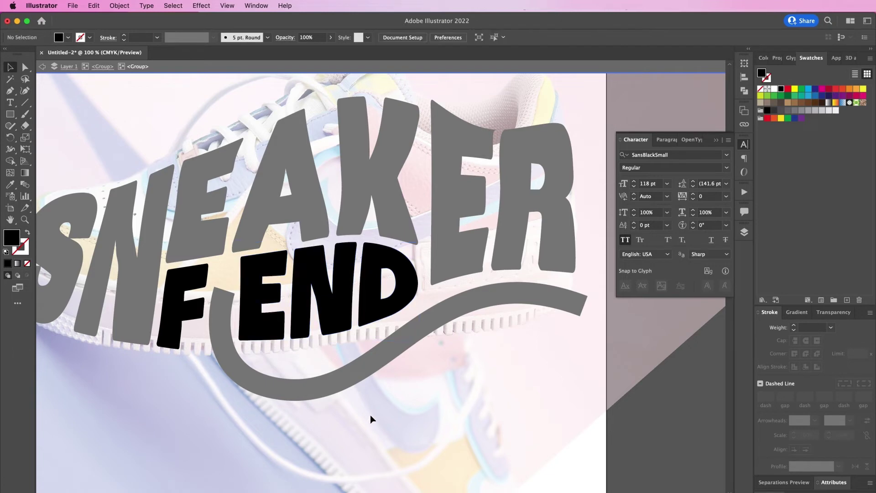
double_click(332, 380)
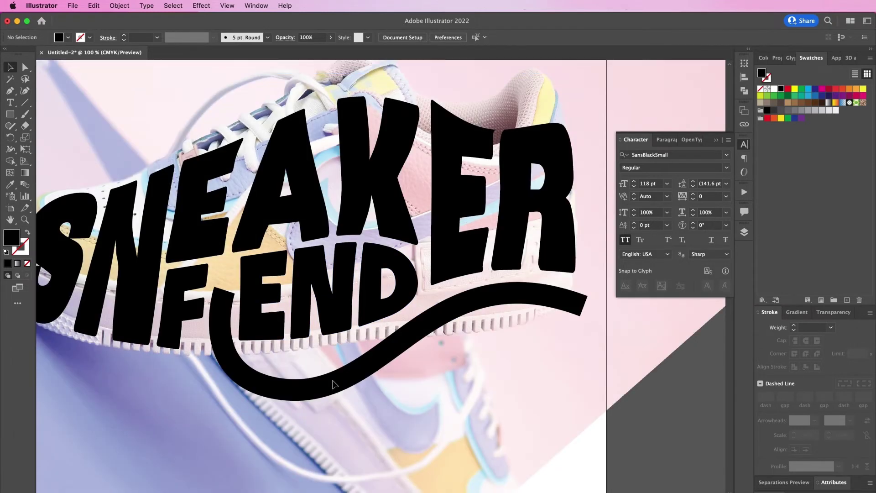
Step: Move the curved stroke's bottom anchor up and slightly toward the F, to about X 4.9 in, Y 7.04 in
left_click(335, 388)
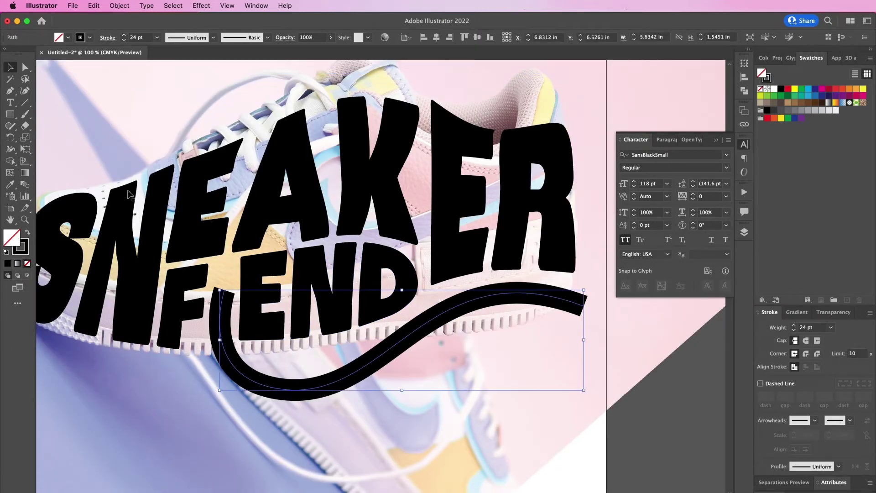
left_click(25, 67)
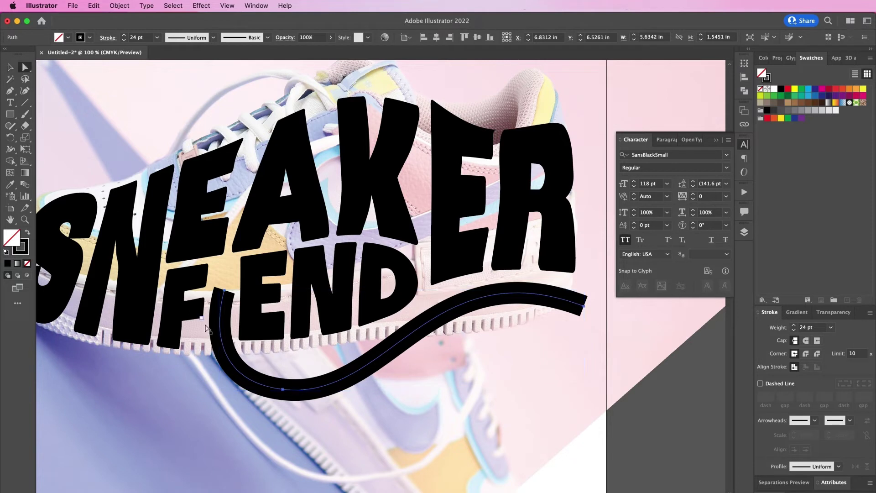
left_click(283, 391)
left_click_drag(283, 391, 278, 374)
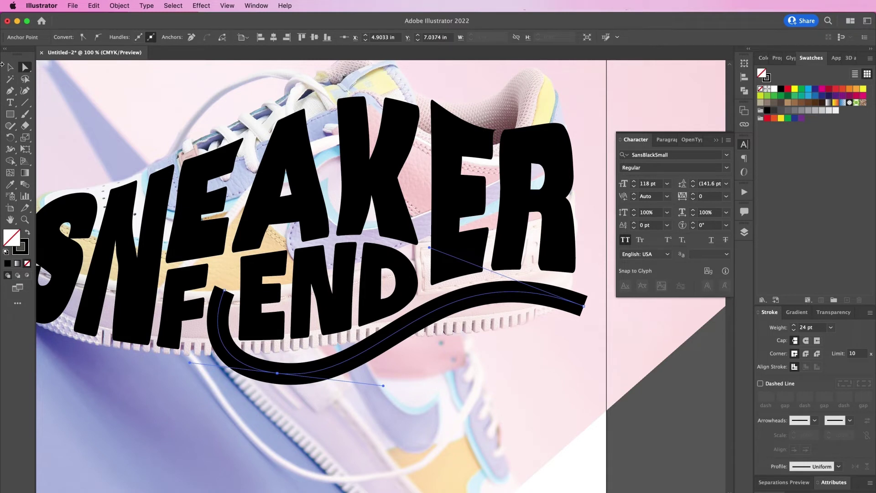
left_click(10, 67)
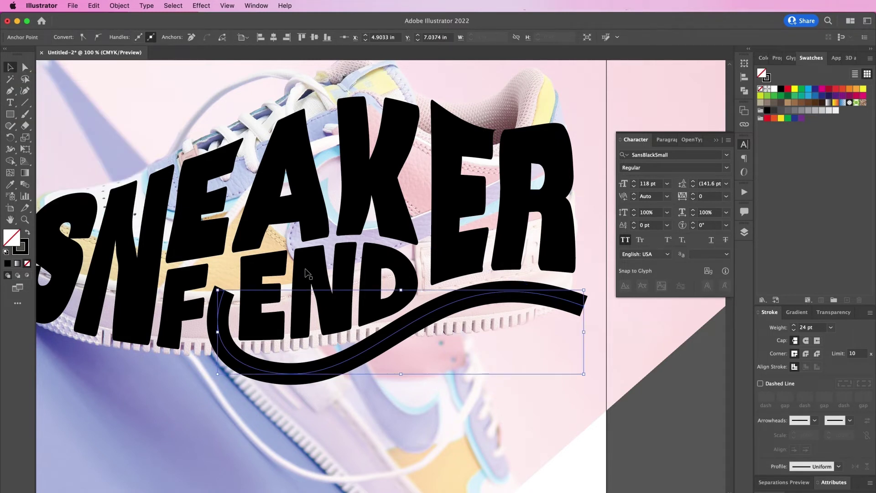
Step: Expand the fill and stroke of the curved path into an outlined shape
left_click(126, 10)
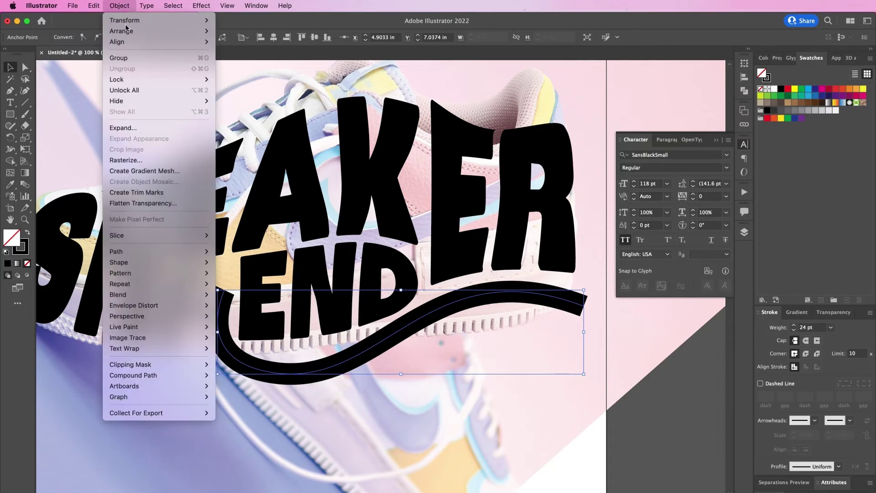
left_click(141, 130)
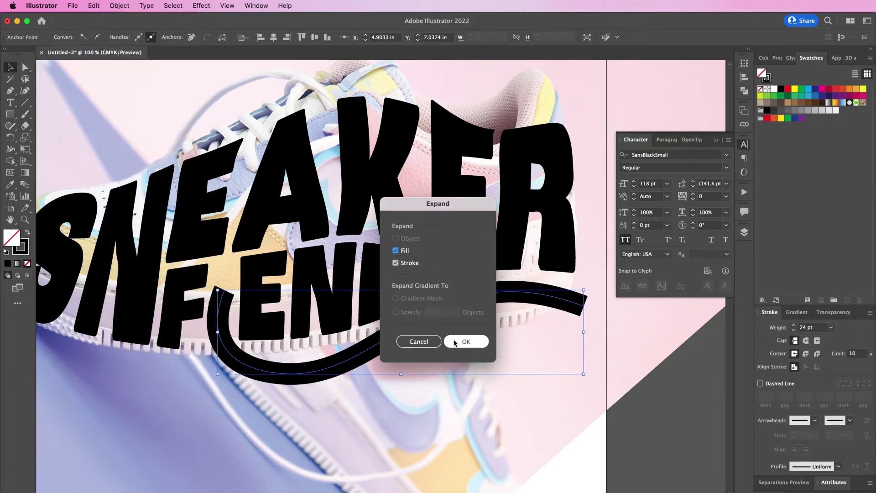
left_click(455, 340)
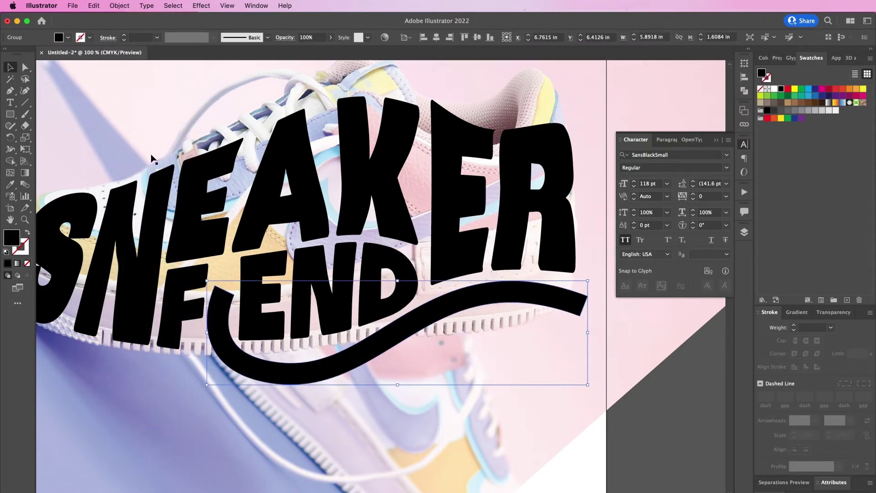
Step: Round the corners at the swoosh's upper end beside the F, using a radius of about 0.07 in
left_click(25, 69)
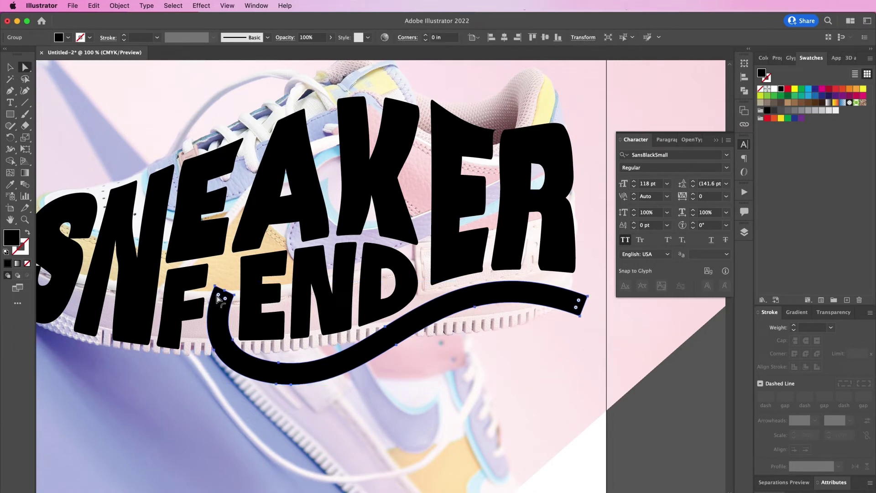
key("super+equal")
key("super+equal")
key("super+equal")
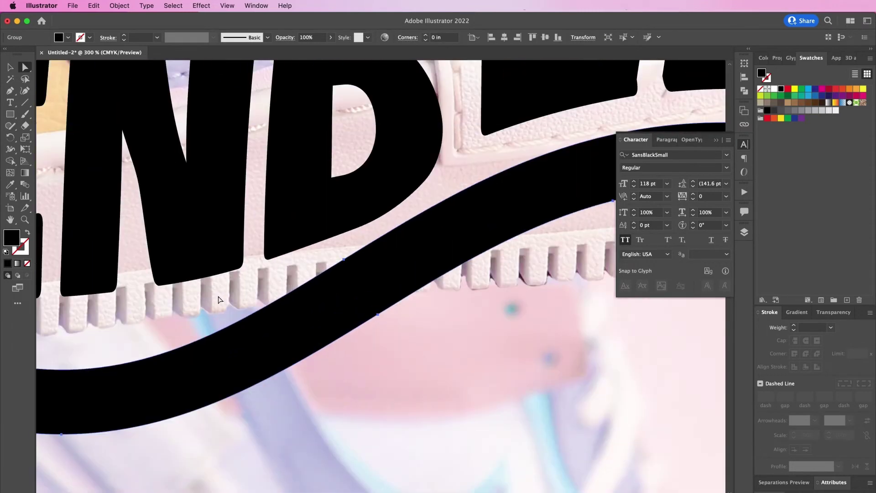
scroll(218, 297, "left", 5)
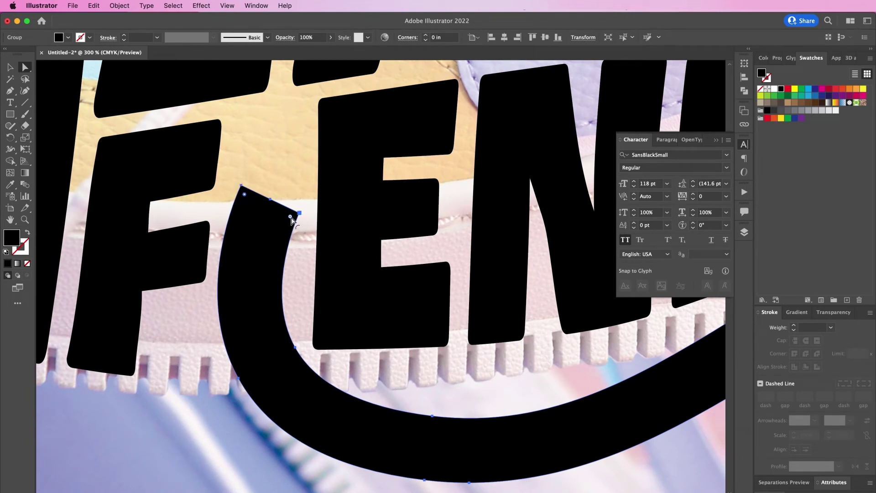
left_click_drag(291, 218, 283, 229)
Step: Round the corners at the swoosh's heel end beneath the R
scroll(283, 228, "right", 15)
scroll(283, 228, "down", 5)
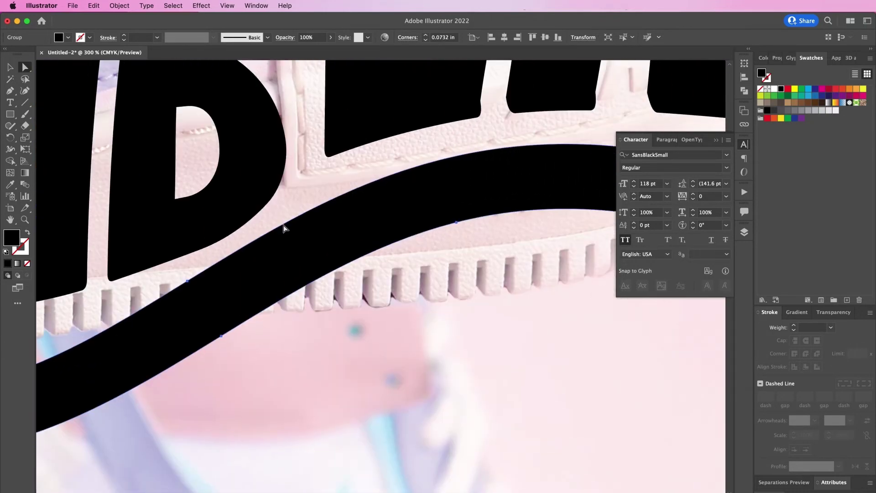
scroll(283, 227, "right", 5)
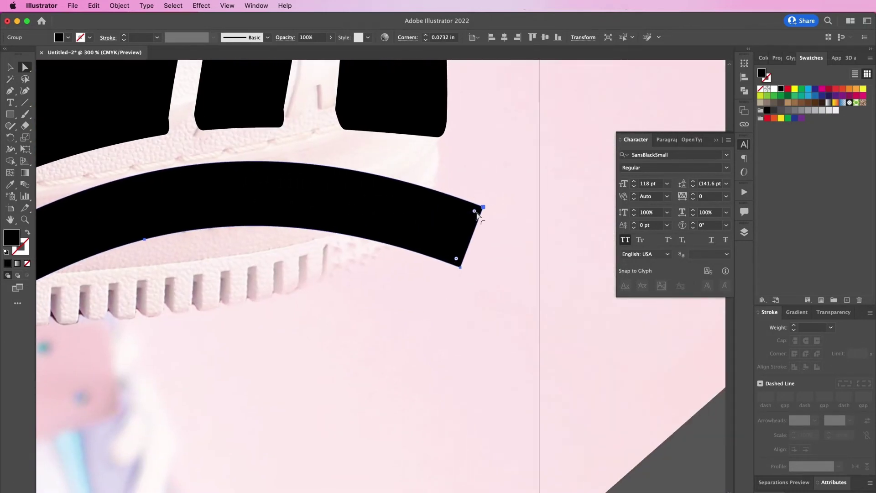
left_click_drag(458, 261, 453, 252)
Step: Hide the locked linked photo so only the lettering and swoosh show on the artboard
key("super+minus")
key("super+minus")
key("super+minus")
key("super+minus")
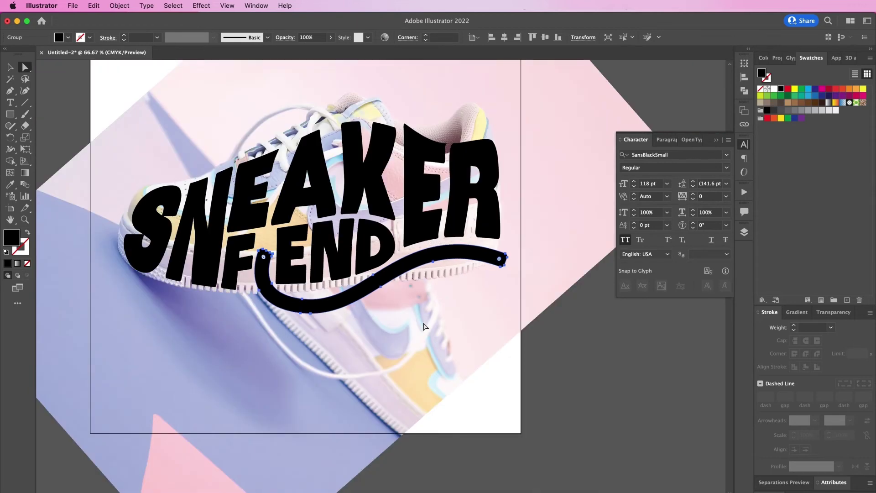
scroll(423, 327, "up", 2)
scroll(424, 327, "left", 2)
left_click(10, 67)
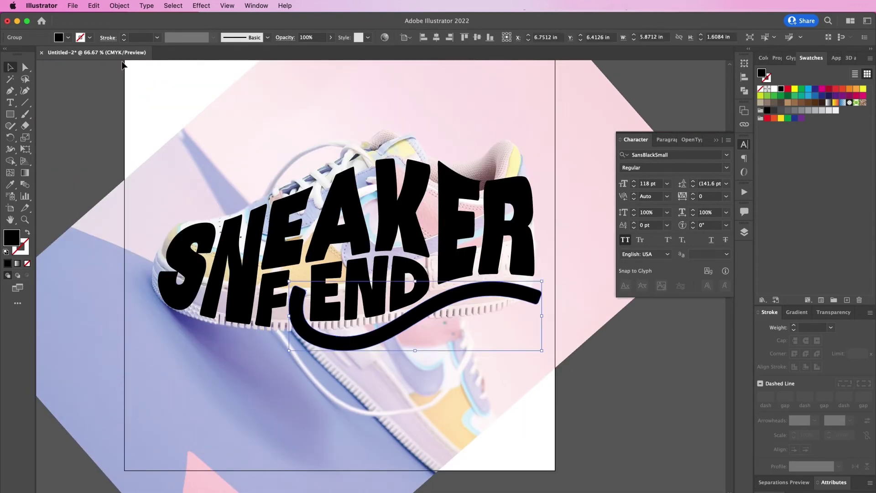
left_click(744, 233)
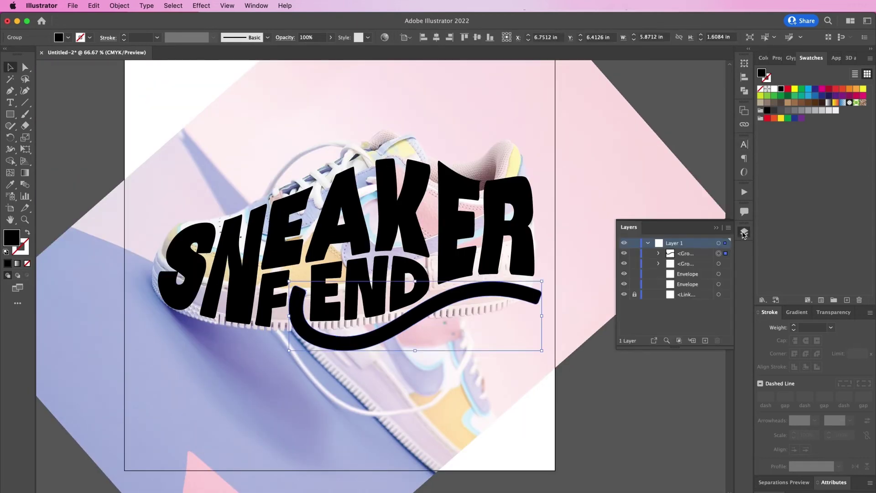
left_click(624, 295)
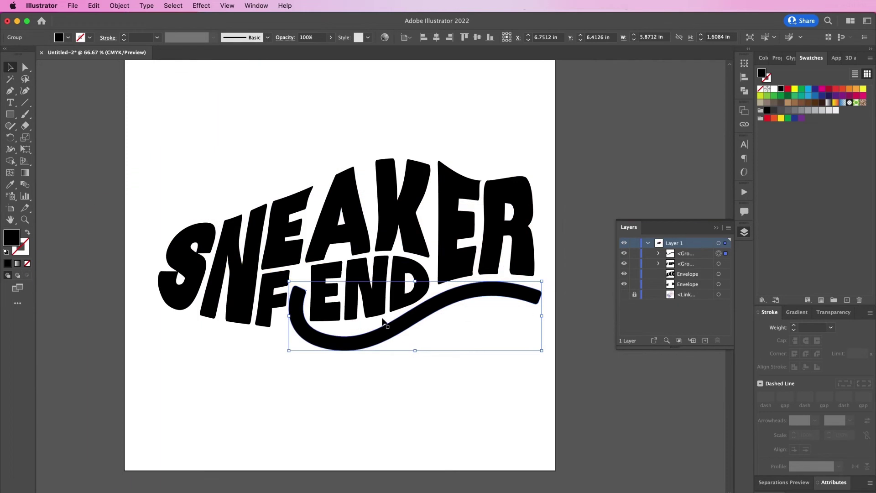
Step: Draw a small vertical rectangle about 0.087 by 0.32 in overlapping the swoosh's upper end beside the F
scroll(382, 320, "up", 3)
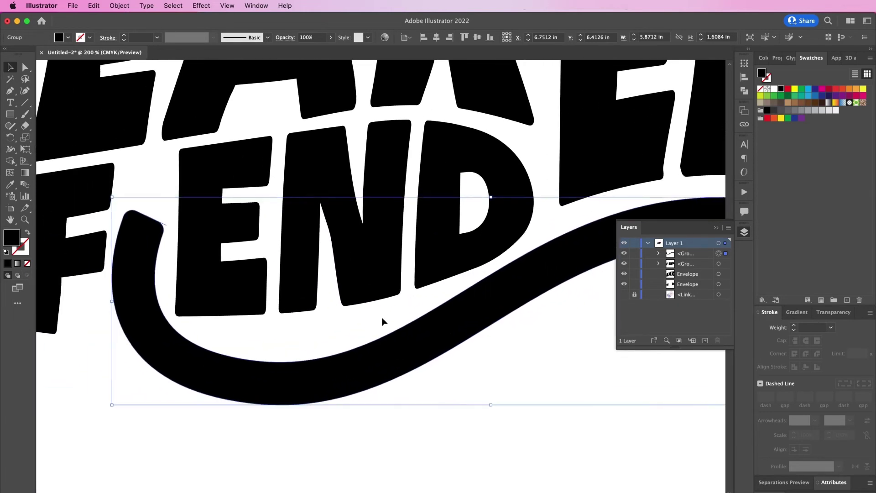
scroll(381, 322, "left", 5)
scroll(382, 322, "up", 3)
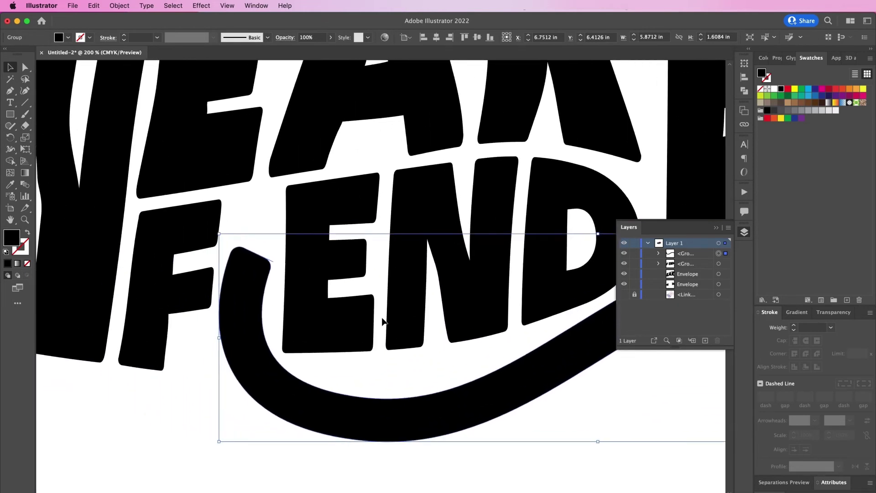
left_click(166, 462)
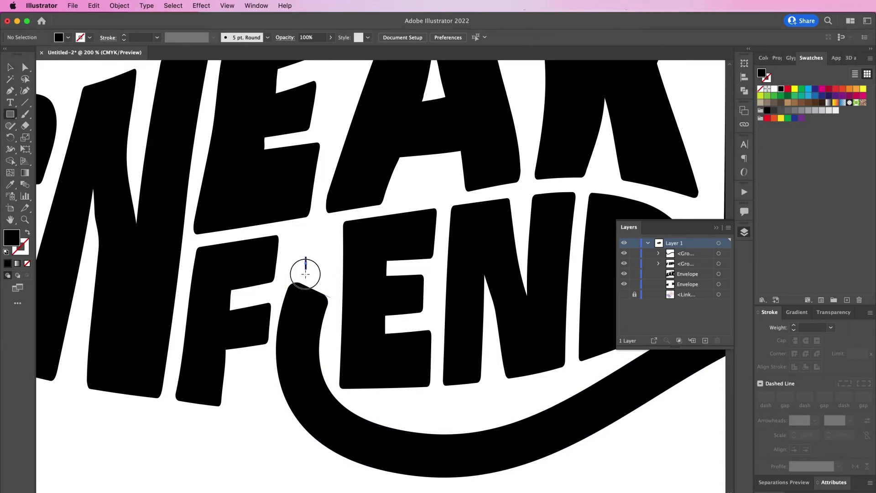
left_click_drag(306, 273, 318, 299)
left_click(10, 68)
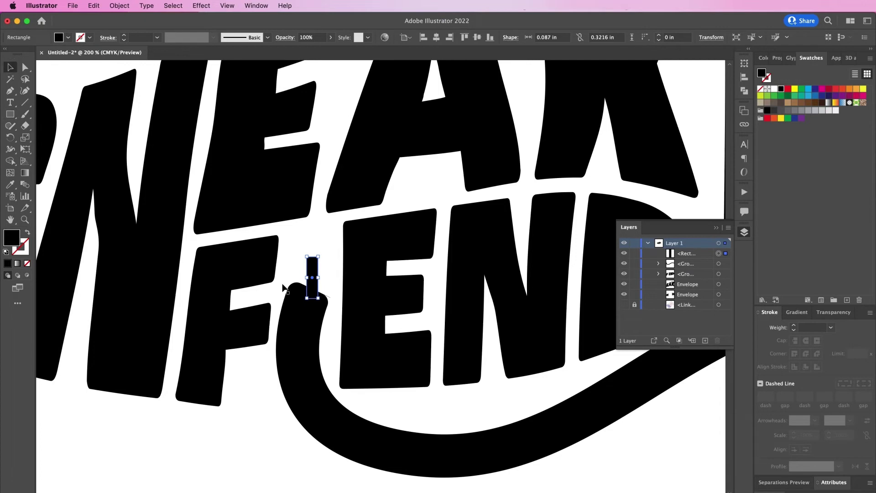
Step: Round the small rectangle's corners to about 0.015 in and tilt it to line up with the swoosh's upper end
key("super+equal")
key("super+equal")
key("super+equal")
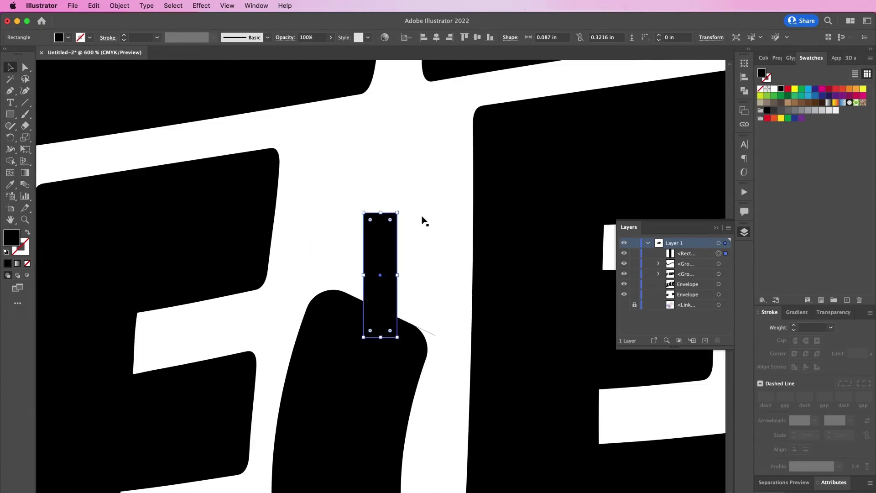
left_click_drag(401, 208, 400, 244)
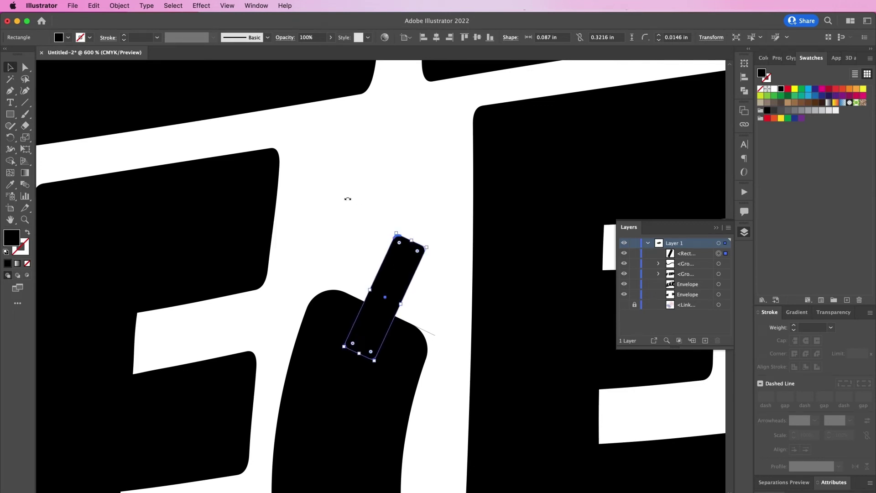
Step: Paste a copy of the small rounded tip and rotate it into place at the swoosh's heel end beneath the R
key("super+minus")
key("super+minus")
key("super+minus")
key("super+minus")
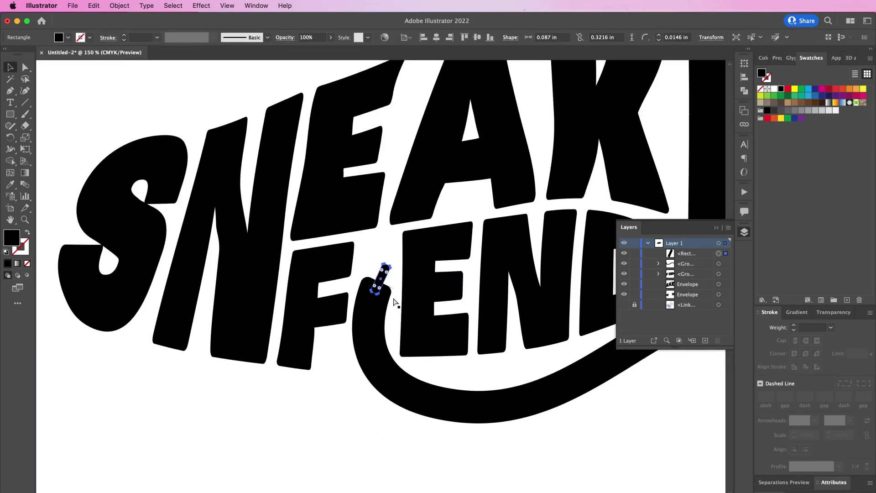
key("super+minus")
key("super+minus")
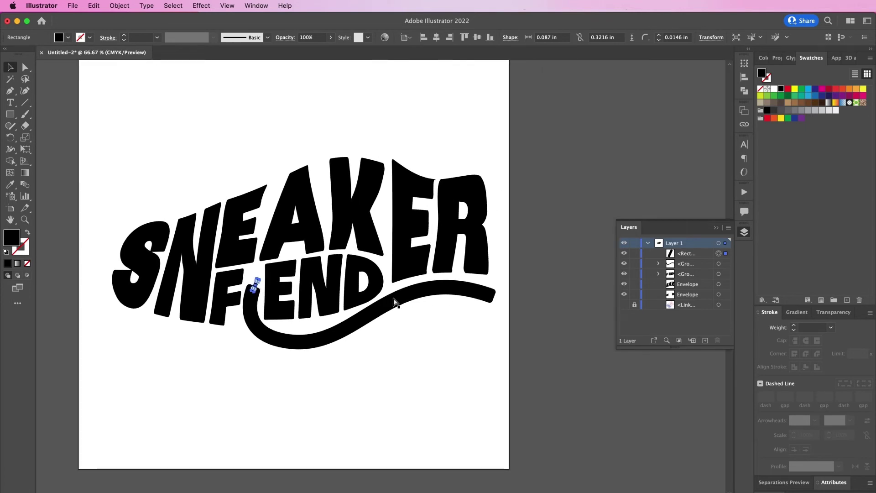
key("super+v")
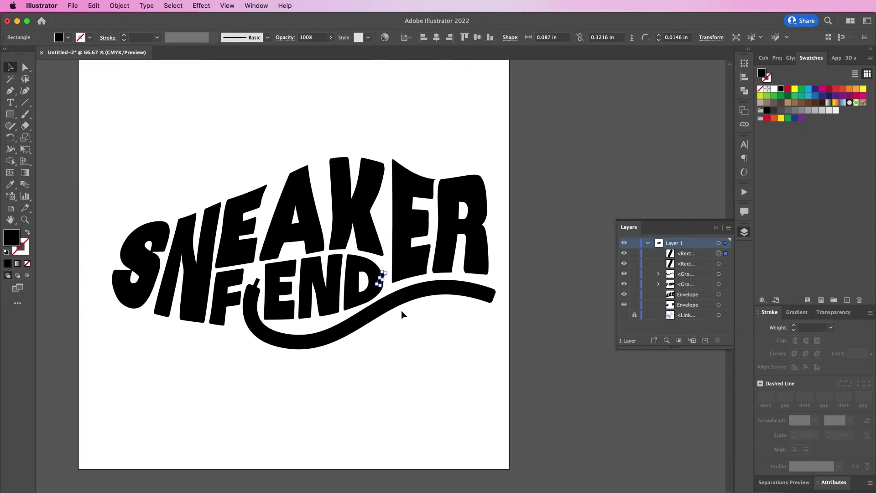
left_click_drag(382, 279, 507, 302)
scroll(506, 304, "up", 8)
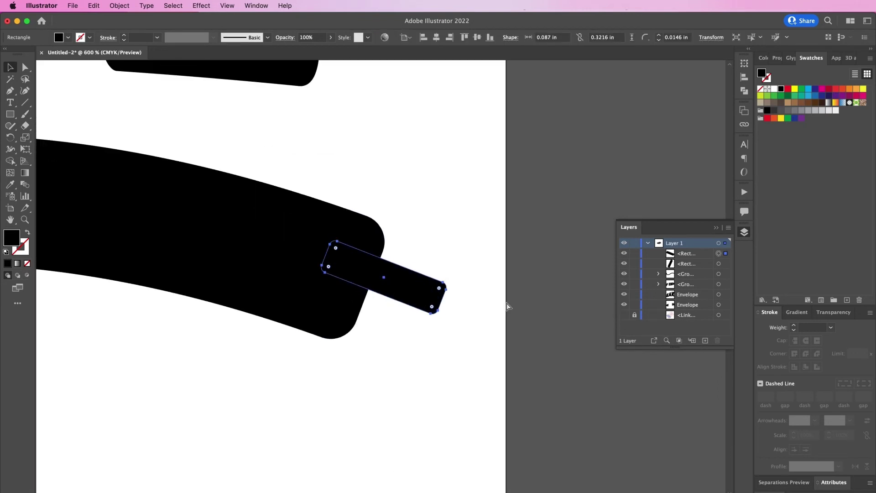
left_click_drag(395, 294, 388, 294)
Step: Expand the envelope holding the outer SN and ER letters of SNEAKER
scroll(388, 295, "down", 3)
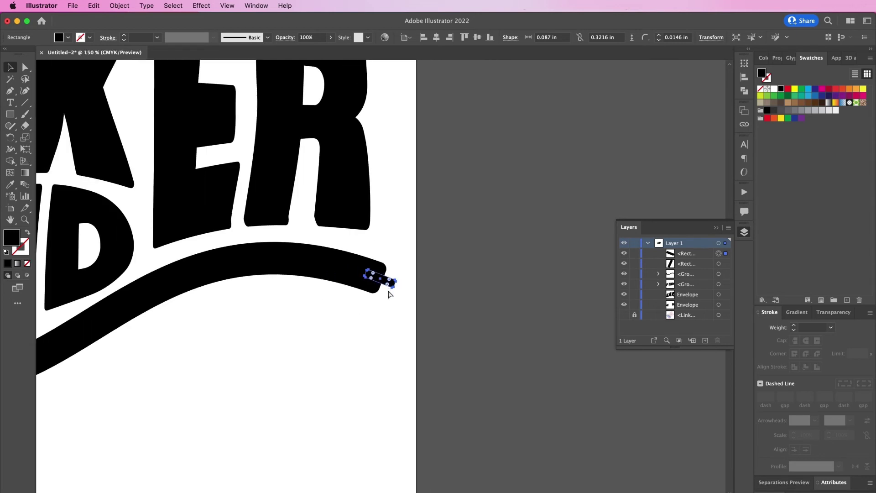
scroll(388, 295, "down", 5)
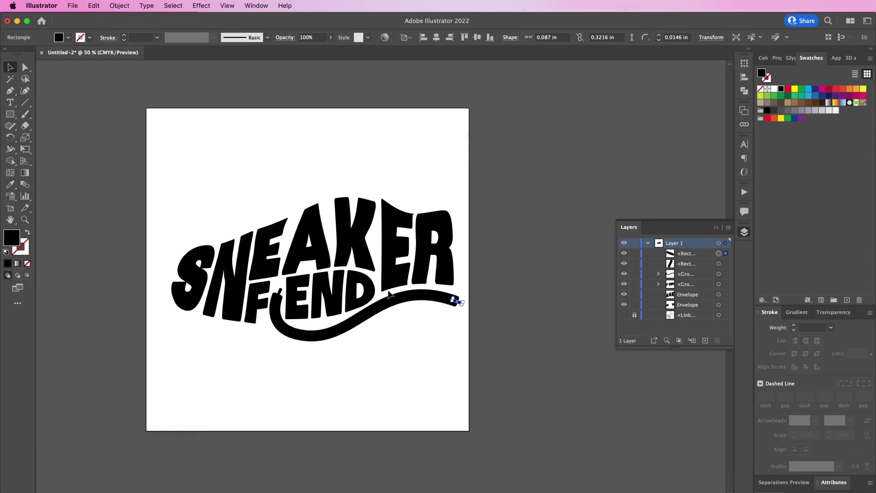
scroll(388, 294, "up", 3)
scroll(389, 295, "left", 2)
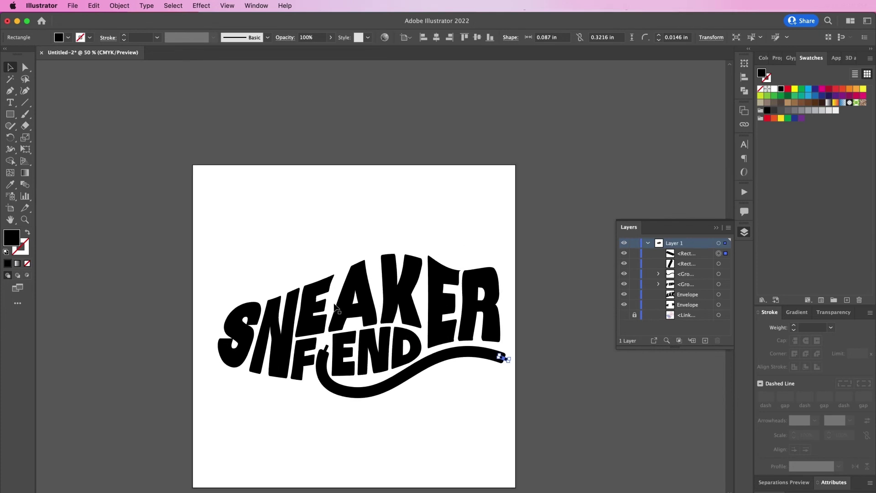
left_click(286, 321)
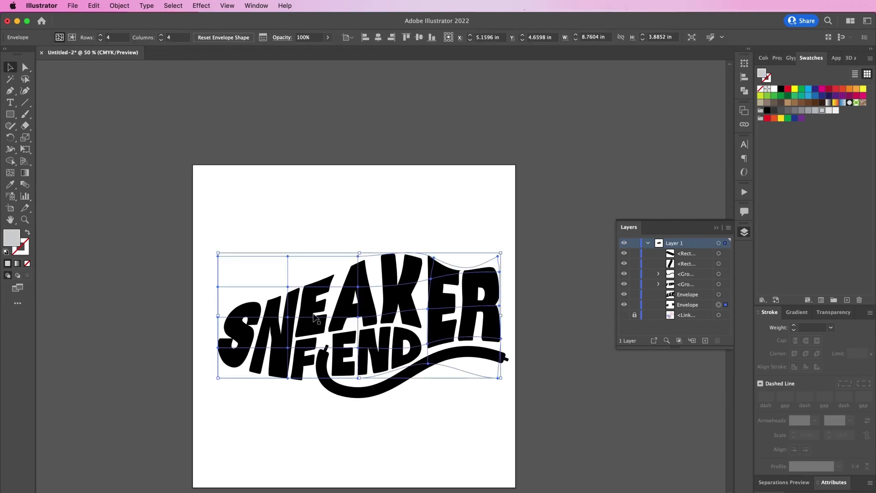
left_click(120, 6)
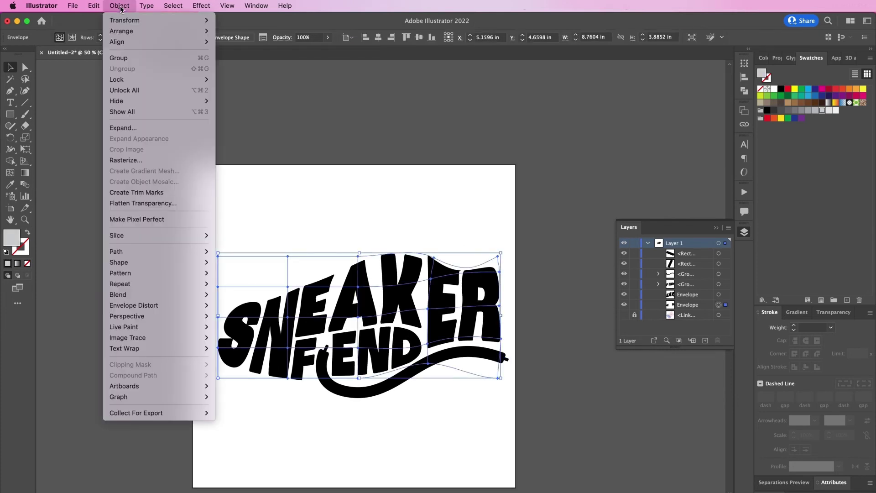
left_click(143, 129)
key("Return")
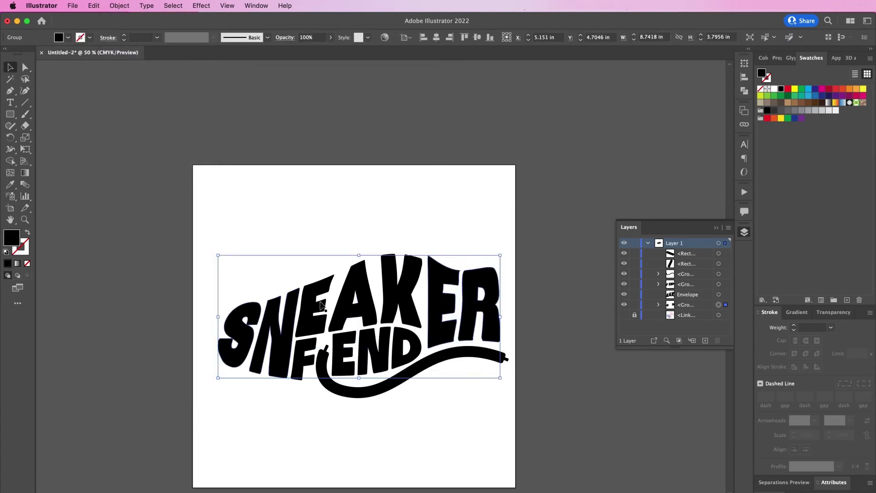
Step: Expand the envelope holding the middle EAK letters of SNEAKER
left_click(350, 298, "shift")
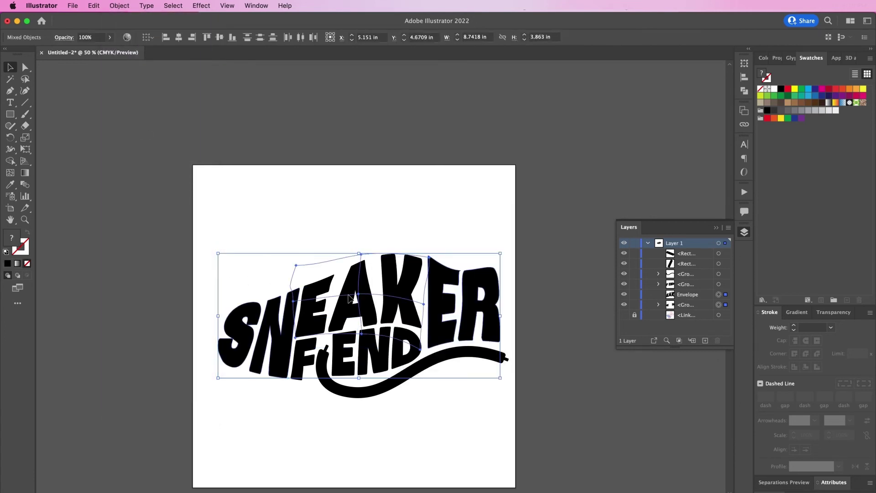
left_click(360, 227)
left_click(366, 290)
left_click(119, 5)
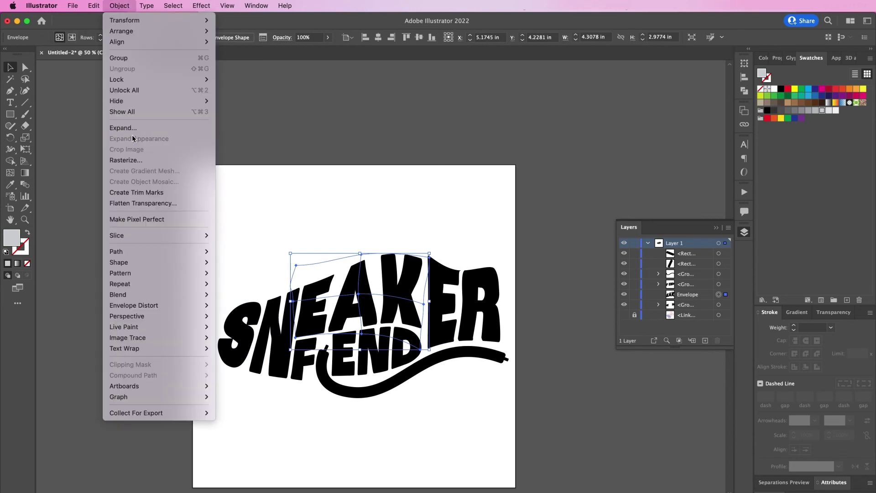
left_click(132, 129)
key("Return")
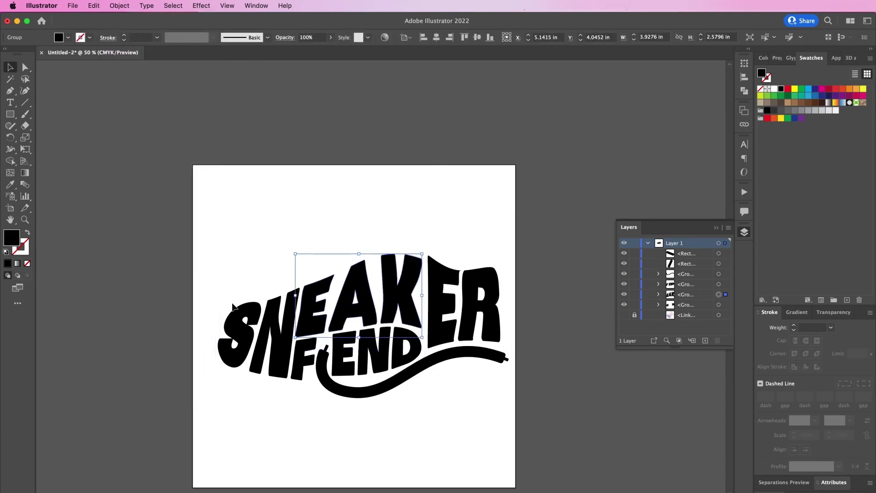
Step: Shorten the SNEAKER letters vertically from their upper edge and nudge them up and slightly left above FIEND
left_click(240, 312, "shift")
left_click_drag(361, 253, 361, 271)
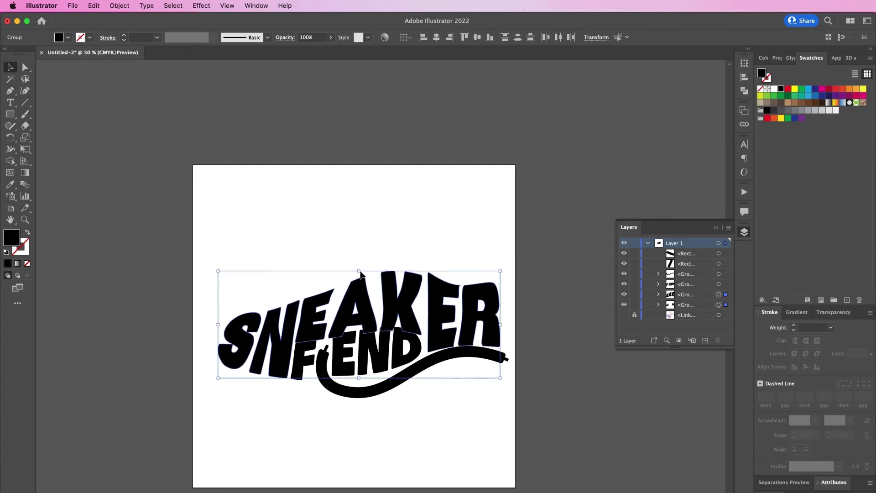
key("Up")
key("Up")
key("Up")
key("Up")
key("Up")
key("Up")
key("Up")
key("Up")
key("Up")
key("Up")
key("Up")
key("Up")
key("Up")
key("Up")
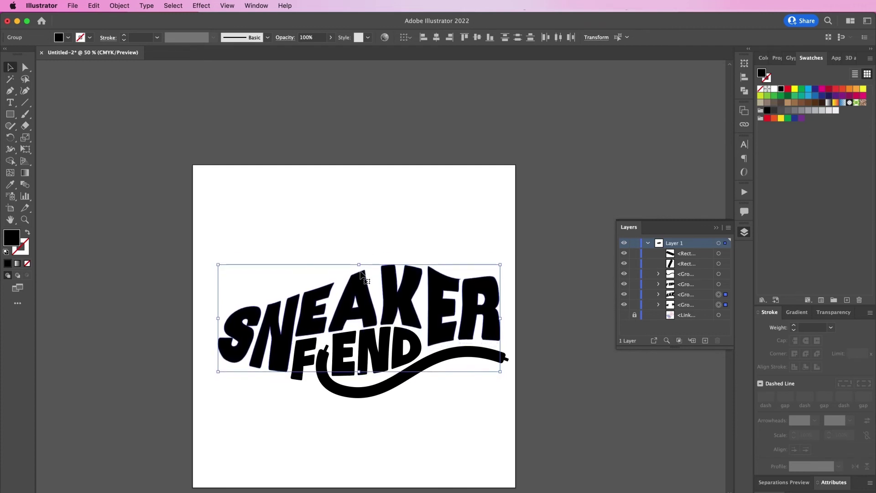
key("Up")
key("Up")
key("Left")
key("Up")
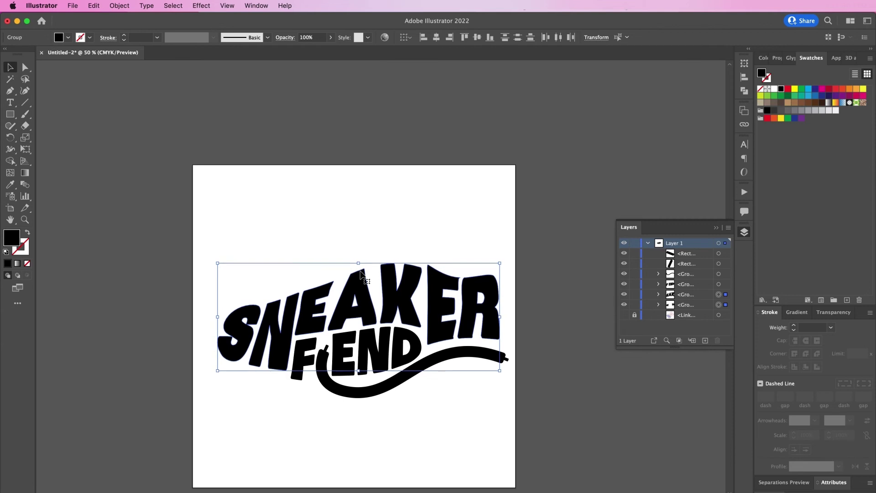
left_click(437, 419)
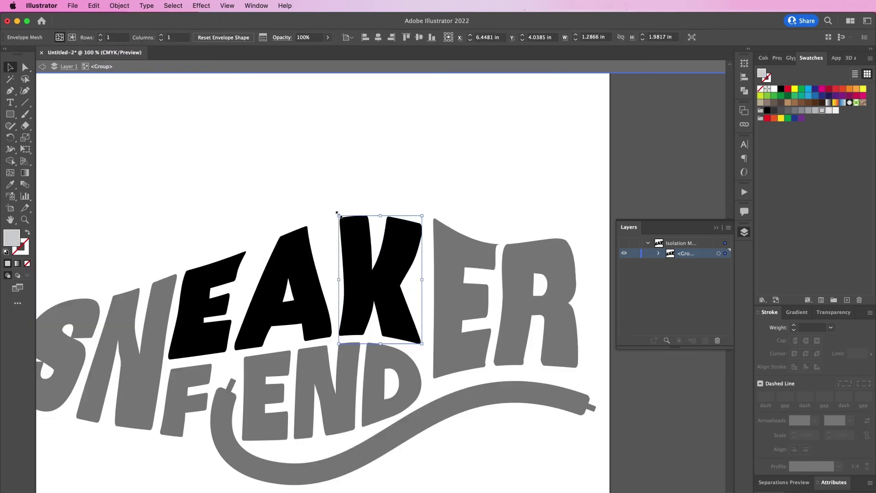
Step: Reshape the K's envelope mesh by raising its upper-left corner, lowering its lower-right corner and bending its right edge inward
key("a")
left_click_drag(338, 215, 339, 198)
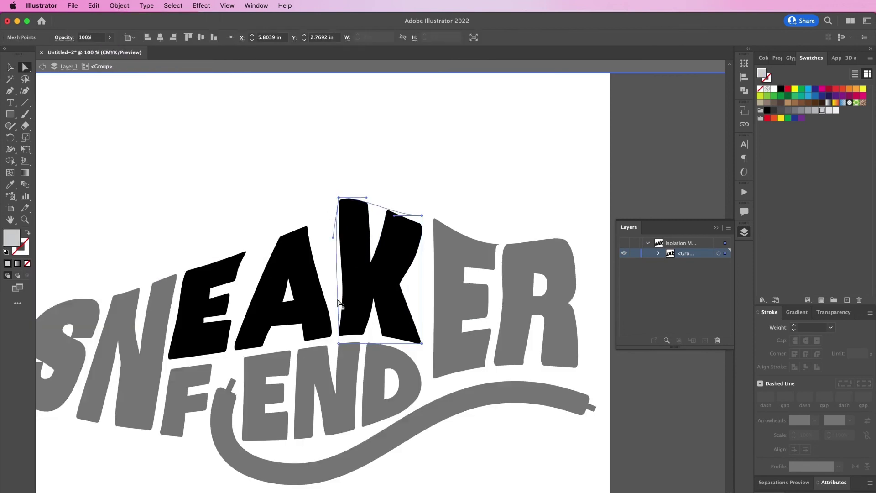
left_click_drag(422, 343, 424, 348)
left_click_drag(422, 257, 414, 257)
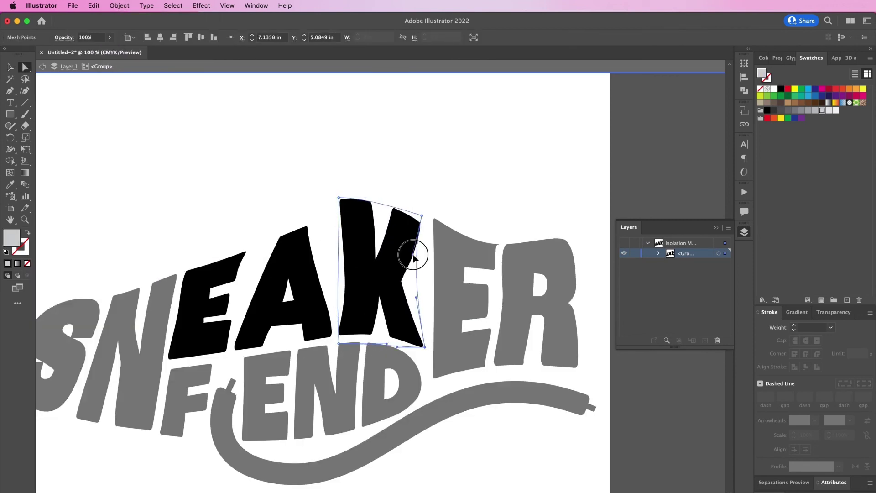
Step: Reshape the A's envelope mesh by pulling its upper-right corner up towards the K and shifting its lower right side inward
left_click(299, 242)
left_click_drag(331, 226, 342, 204)
left_click_drag(332, 309, 327, 308)
Step: Reshape the first E of SNEAKER by extending its upper-right corner towards the A and adjusting its lower-right corner
left_click(234, 226)
left_click_drag(234, 267, 264, 240)
left_click(243, 256)
left_click_drag(246, 357, 248, 360)
left_click_drag(264, 240, 270, 238)
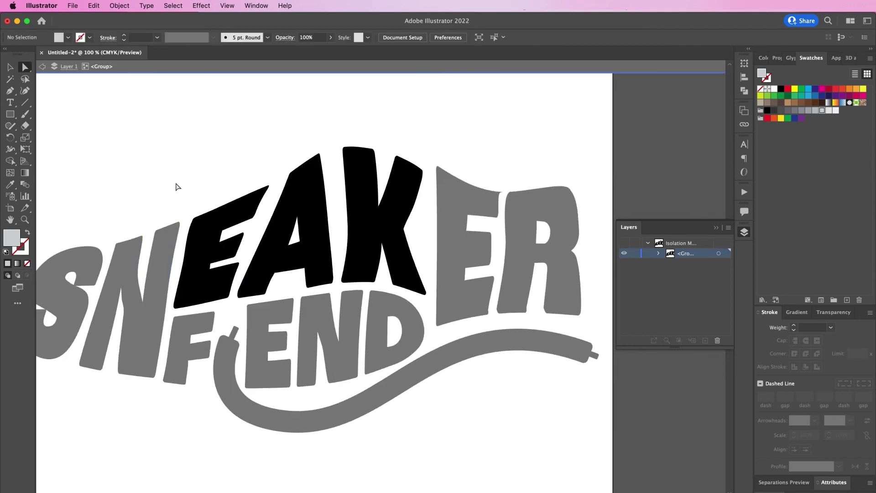
Step: Apply envelope meshes to the S and N of SNEAKER and curve the S's left edge at the toe
left_click(119, 6)
mouse_move(133, 305)
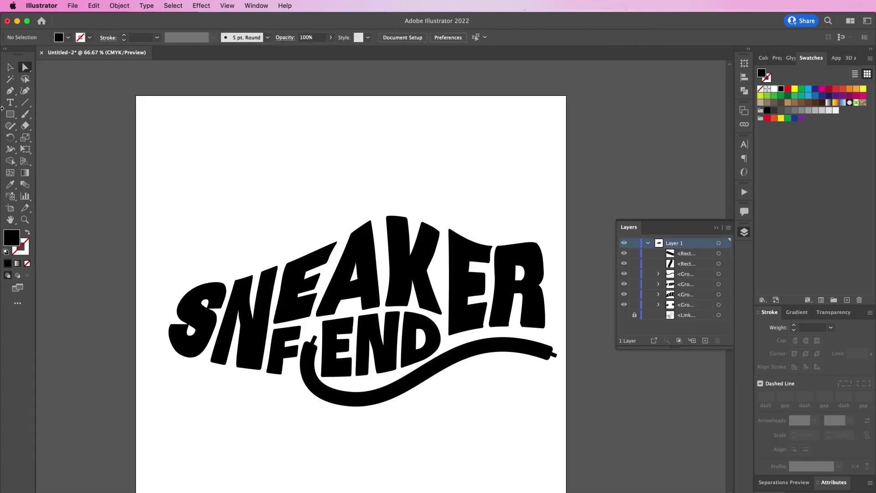
left_click(269, 338)
left_click(195, 315)
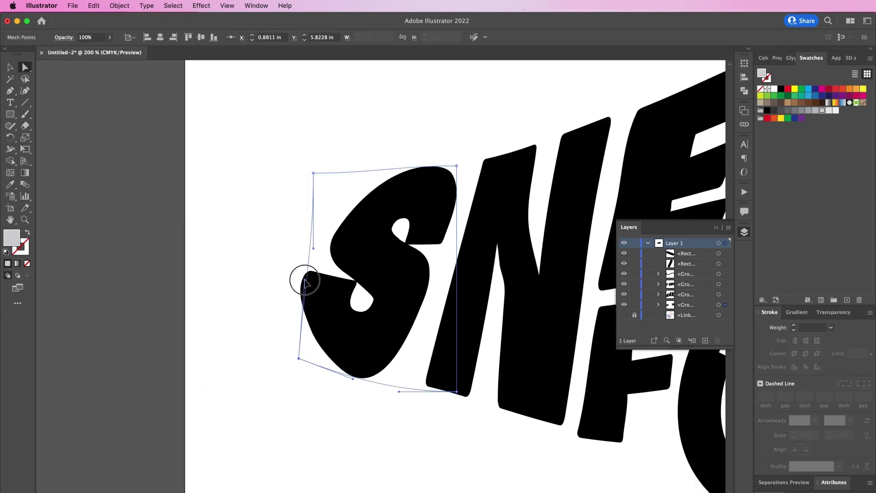
left_click_drag(305, 280, 358, 340)
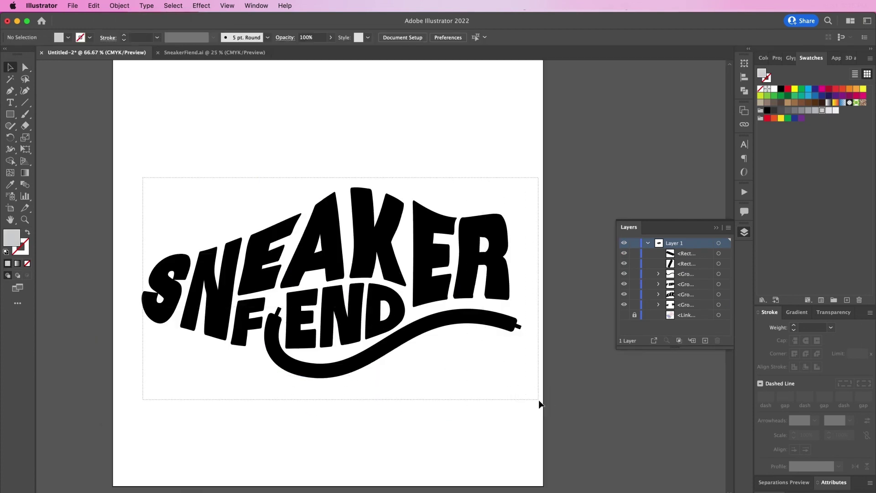
Step: Expand the object and fill of all the lettering and swoosh artwork and combine everything into one group
left_click_drag(539, 404, 539, 405)
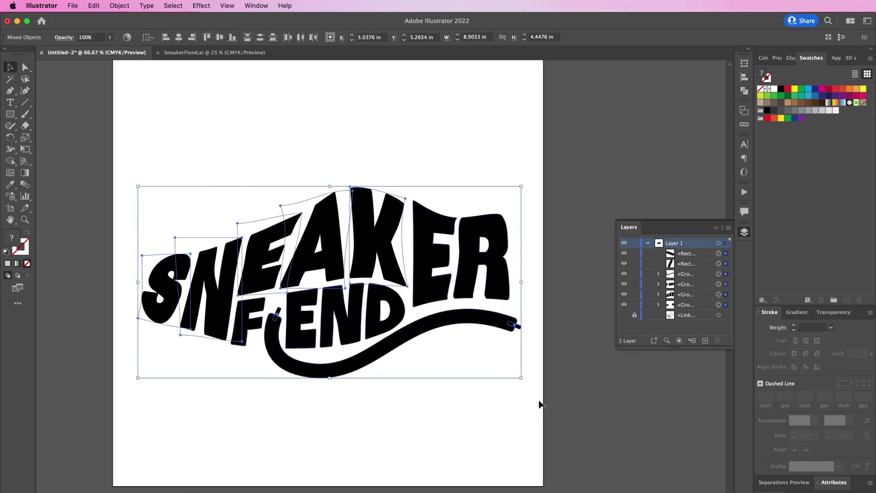
left_click(127, 5)
left_click(156, 130)
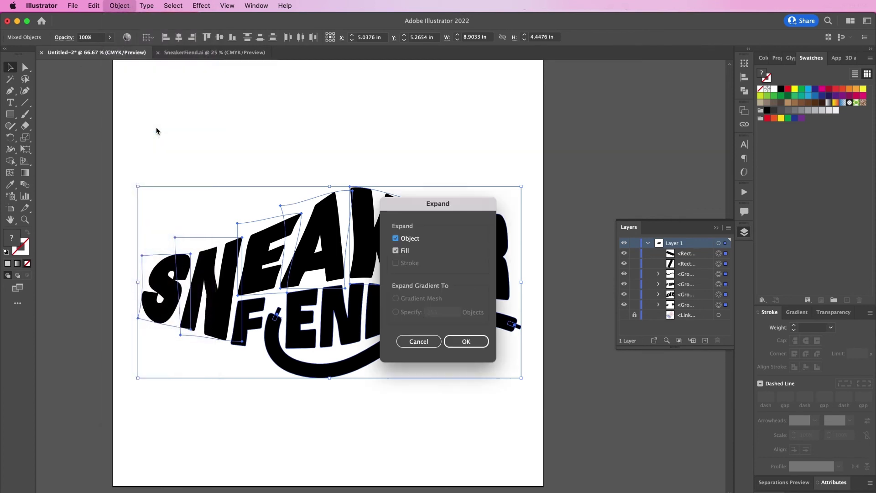
key("Return")
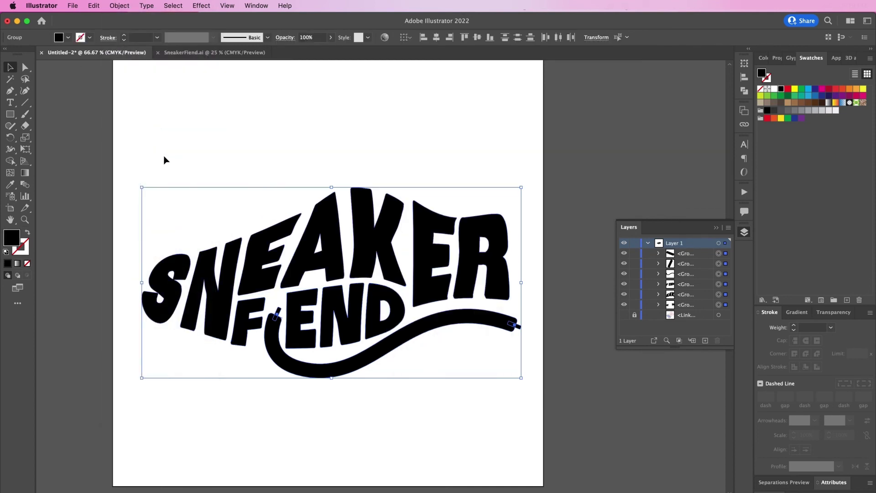
key("super+g")
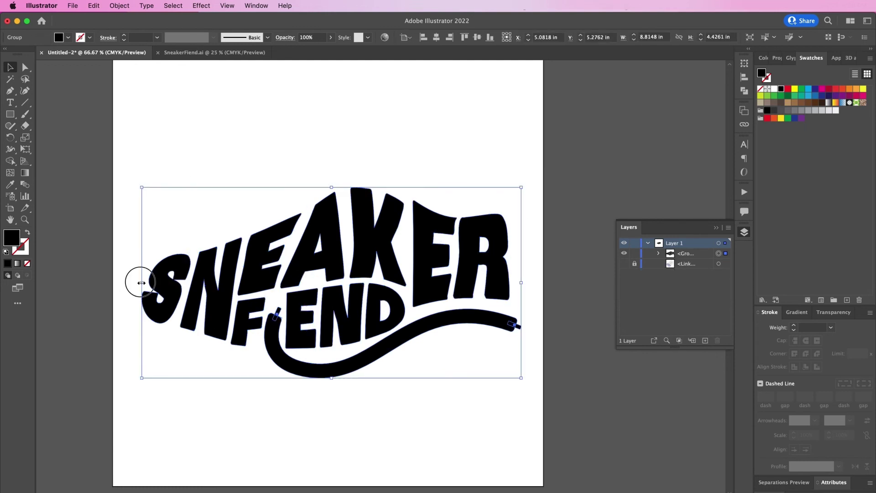
Step: Stretch the grouped artwork horizontally outward on both sides so it nearly spans the artboard, and deselect it
left_click_drag(141, 282, 119, 283)
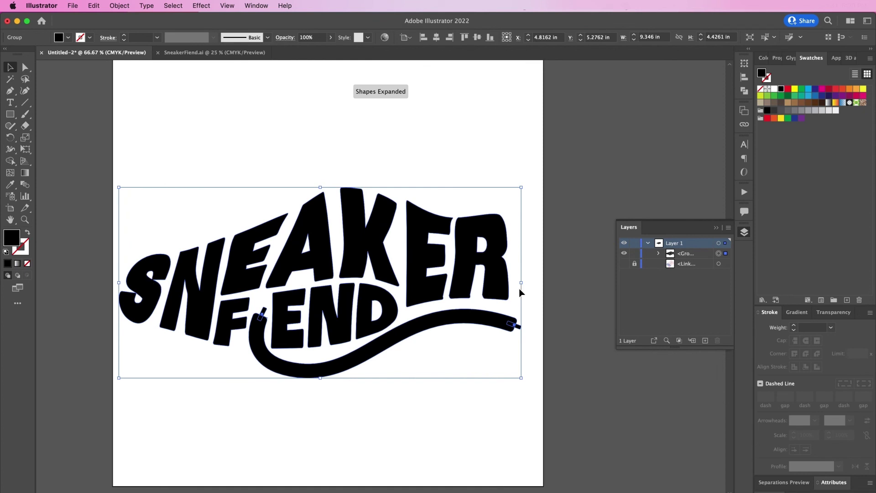
left_click_drag(521, 283, 538, 287)
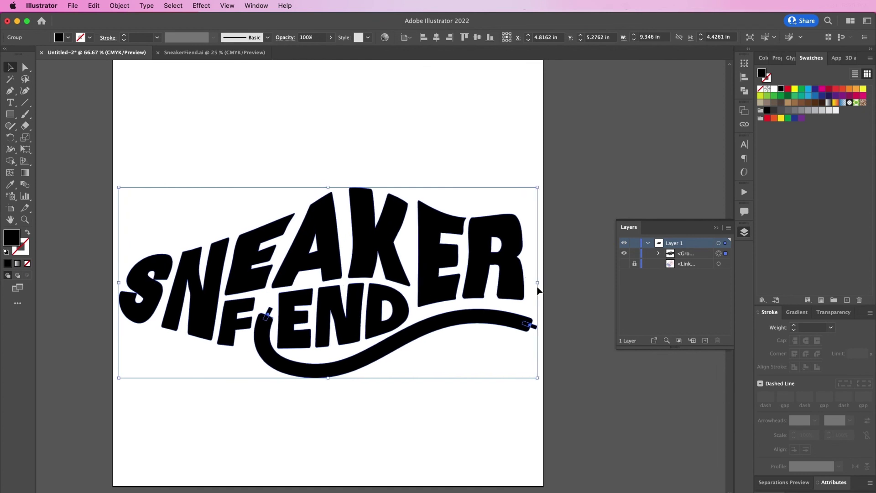
left_click(422, 157)
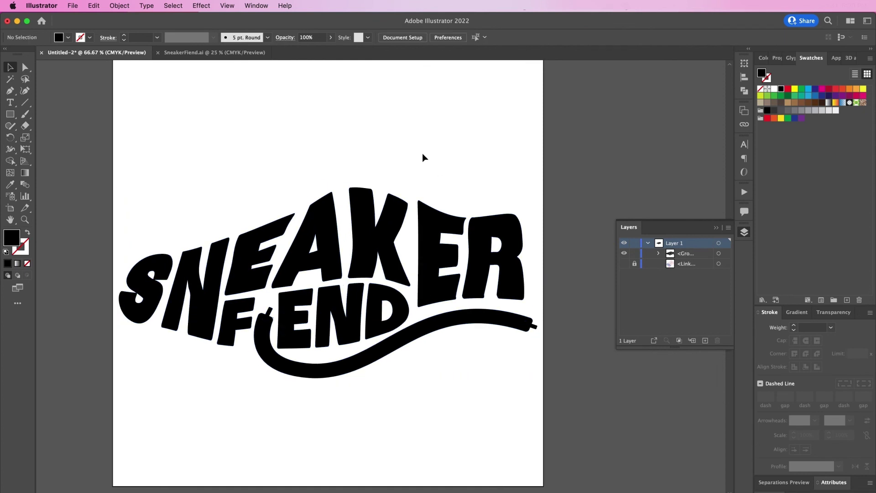